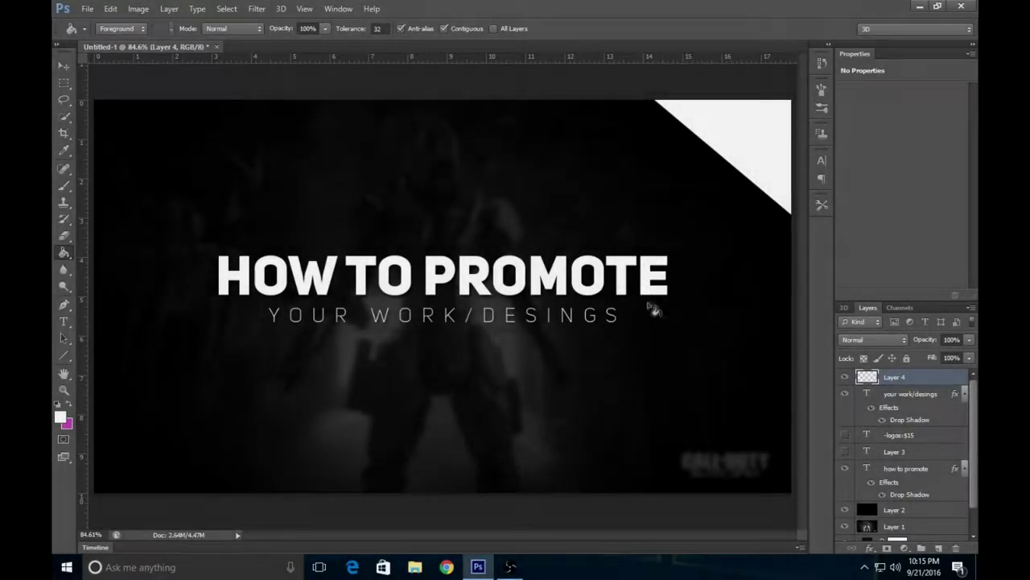
Delete the -logos:$15 layer from the thumbnail
{"action": "right_click", "coordinate": [896, 421]}
{"action": "right_click", "coordinate": [901, 434]}
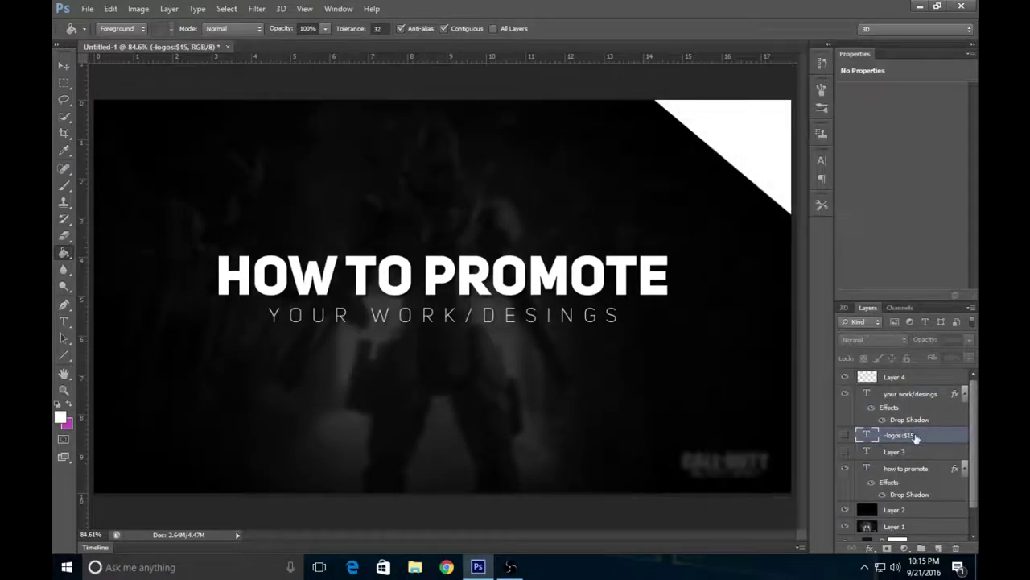
{"action": "right_click", "coordinate": [900, 434]}
{"action": "left_click", "coordinate": [772, 89]}
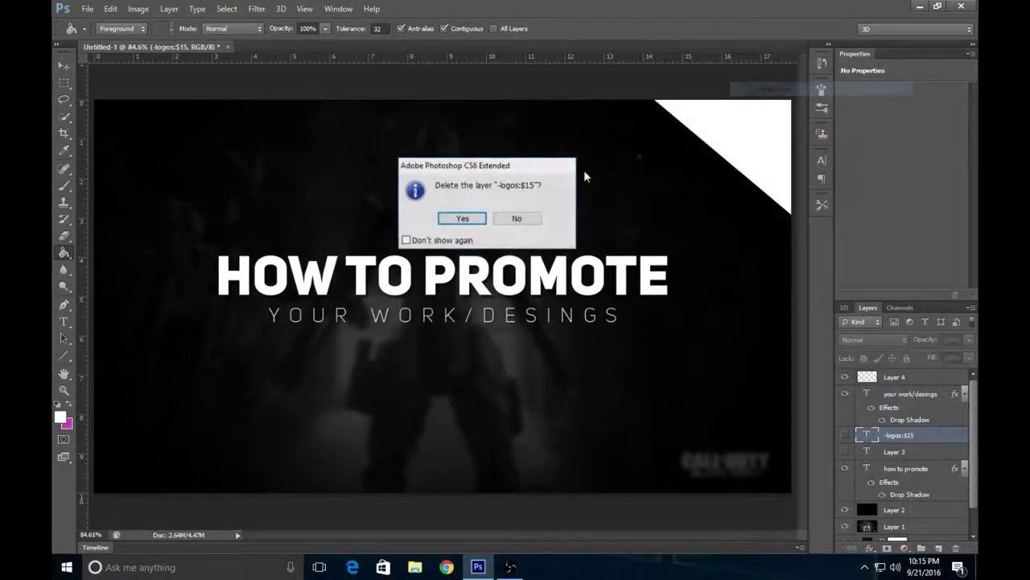
{"action": "left_click", "coordinate": [465, 216]}
Remove Layer 3 from the thumbnail as well
{"action": "right_click", "coordinate": [954, 435]}
{"action": "key", "text": "Escape"}
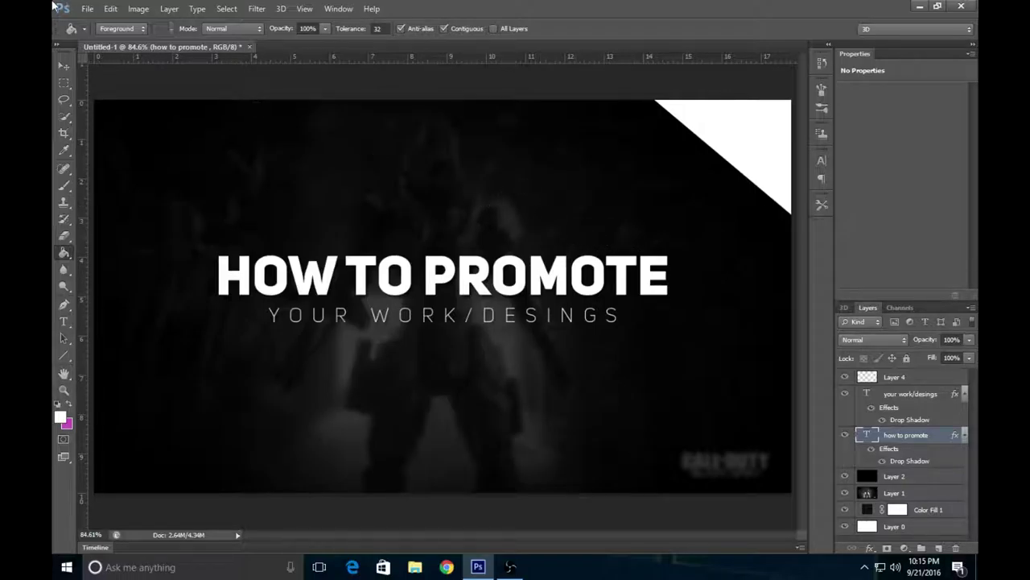
{"action": "left_click", "coordinate": [87, 8]}
{"action": "mouse_move", "coordinate": [110, 8]}
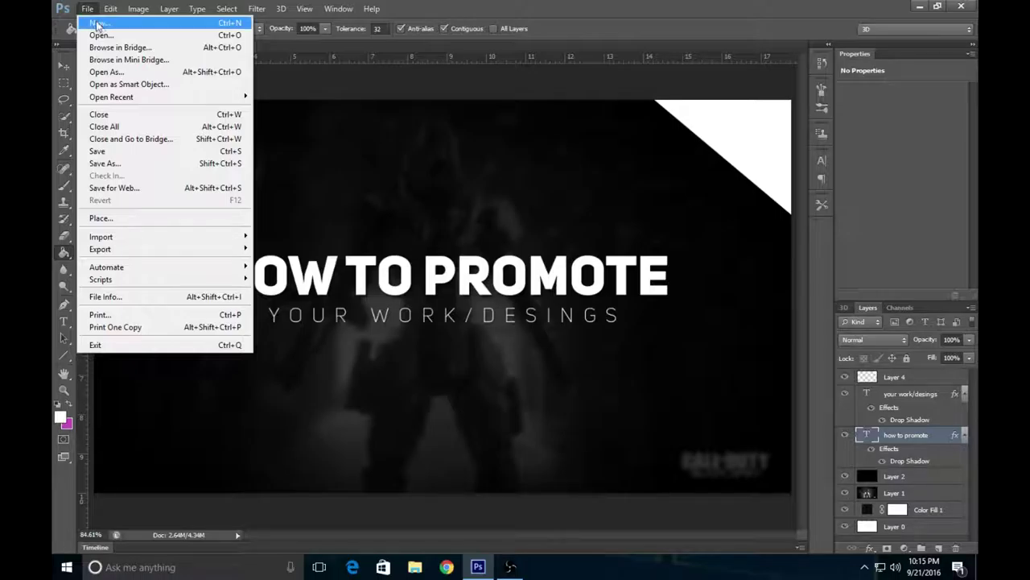
Create a new 1280×720 px document and convert its Background into an editable Layer 0
{"action": "left_click", "coordinate": [95, 23]}
{"action": "double_click", "coordinate": [482, 196]}
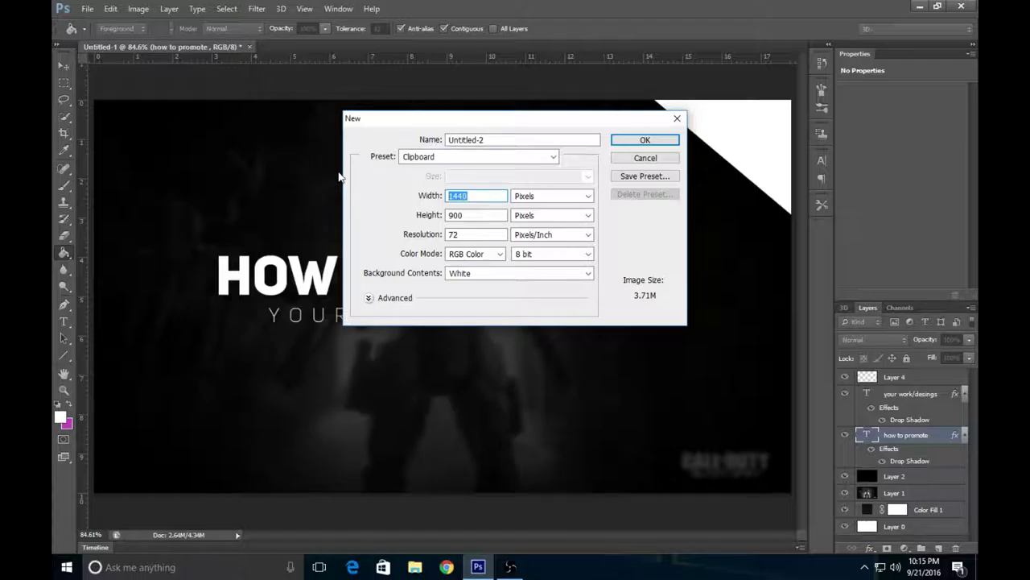
{"action": "key", "text": "BackSpace"}
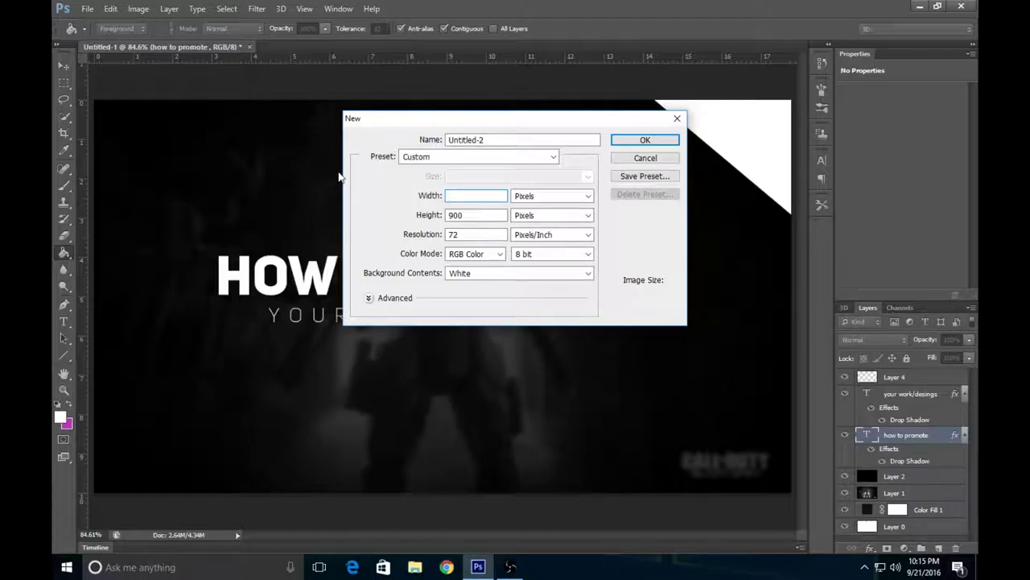
{"action": "type", "text": "128"}
{"action": "double_click", "coordinate": [468, 215]}
{"action": "type", "text": "720"}
{"action": "key", "text": "Return"}
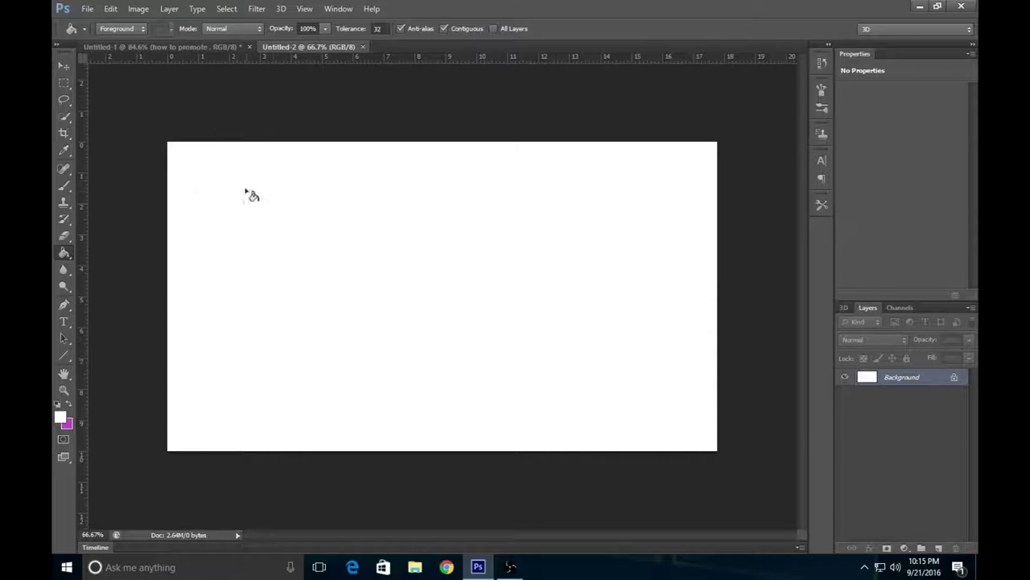
{"action": "double_click", "coordinate": [954, 381]}
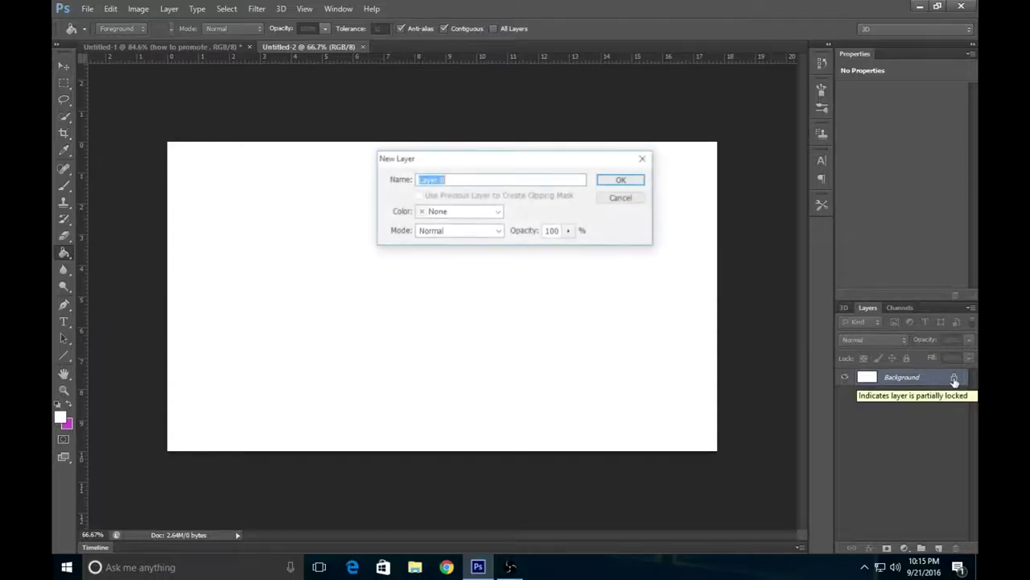
{"action": "left_click", "coordinate": [616, 178]}
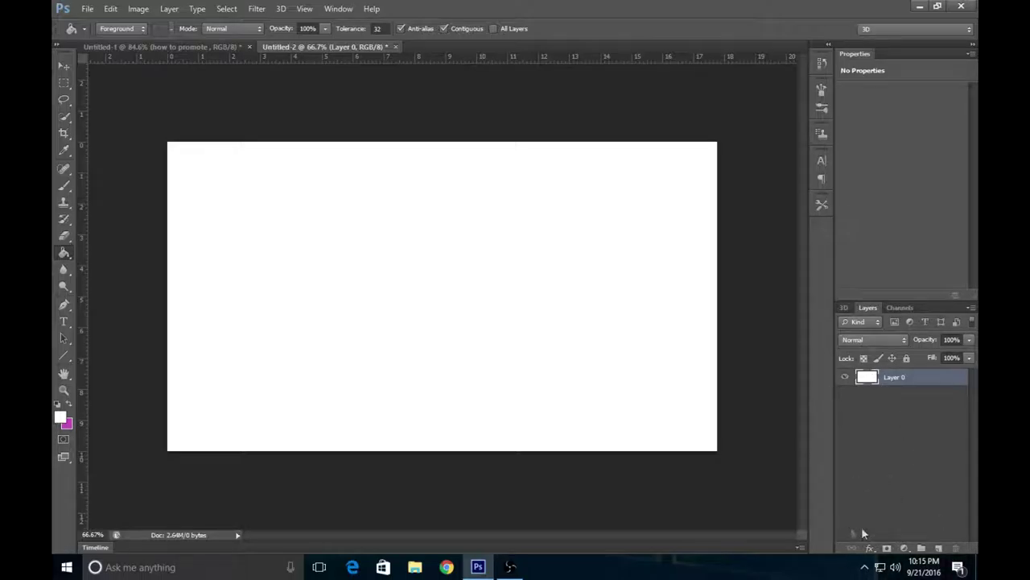
Add a Solid Color fill layer in #121212 over the Untitled-2 canvas
{"action": "left_click", "coordinate": [903, 549]}
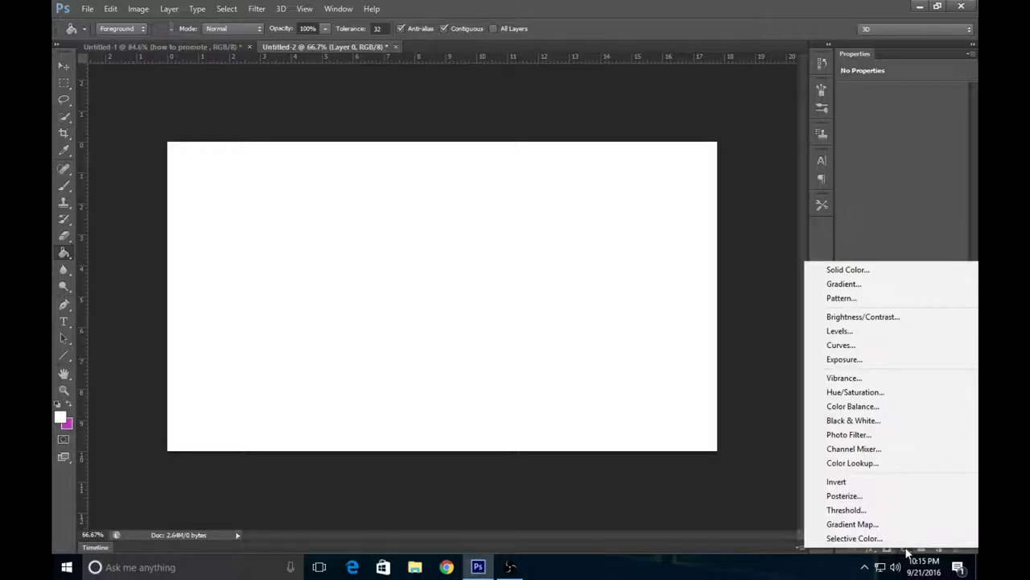
{"action": "left_click", "coordinate": [910, 278]}
{"action": "left_click_drag", "start_coordinate": [597, 316], "coordinate": [555, 387]}
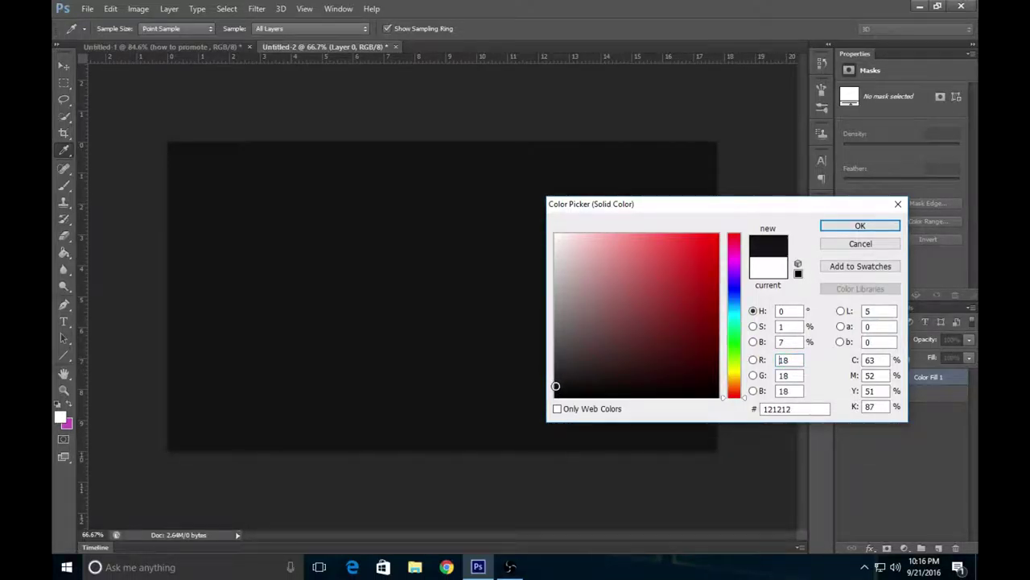
{"action": "left_click", "coordinate": [858, 227]}
{"action": "key", "text": "g"}
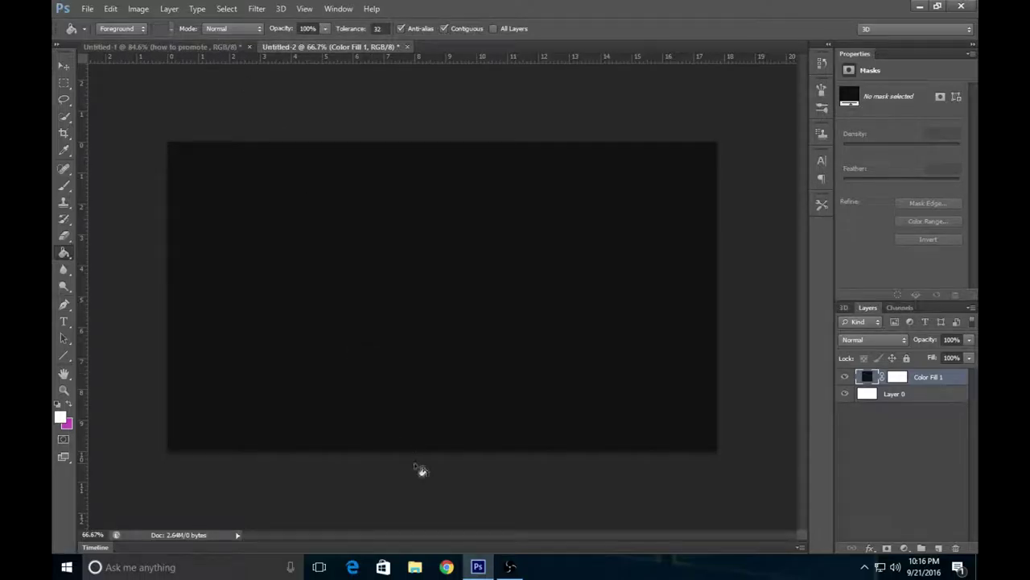
{"action": "left_click", "coordinate": [88, 10]}
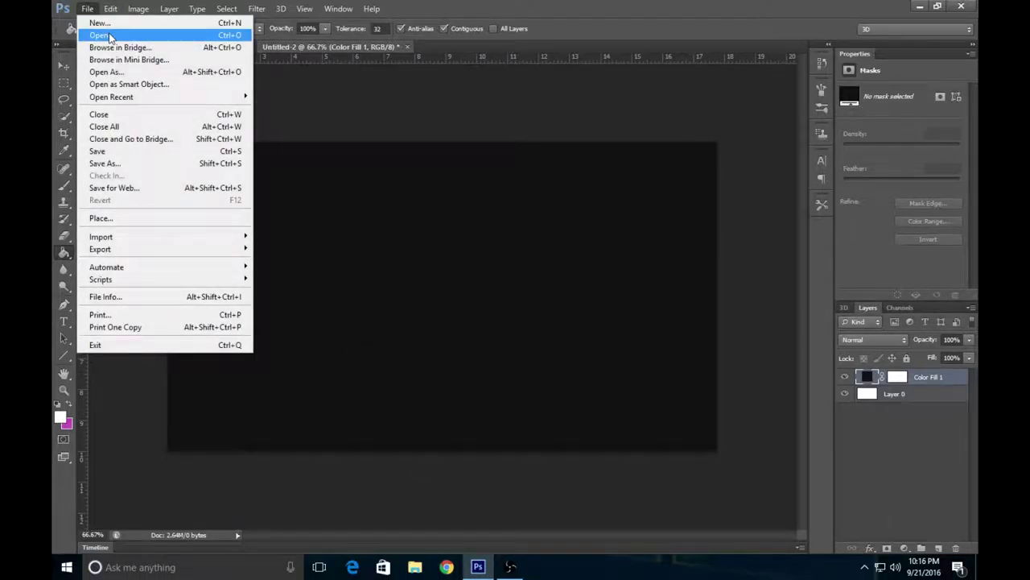
Open maxresdefault (1).jpg from the Downloads > GFX folder
{"action": "left_click", "coordinate": [104, 35]}
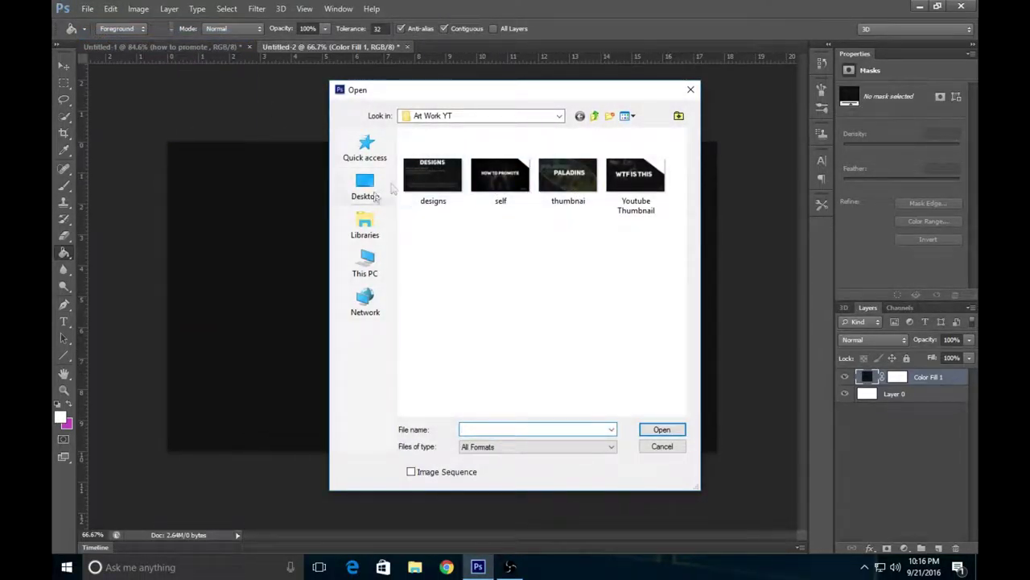
{"action": "left_click", "coordinate": [367, 184]}
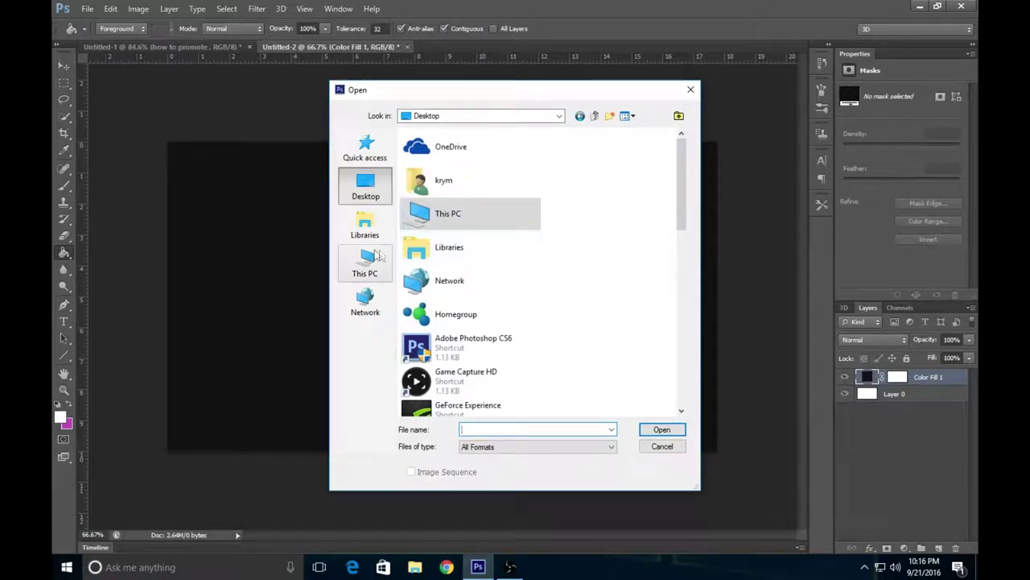
{"action": "left_click", "coordinate": [376, 226]}
{"action": "left_click", "coordinate": [371, 153]}
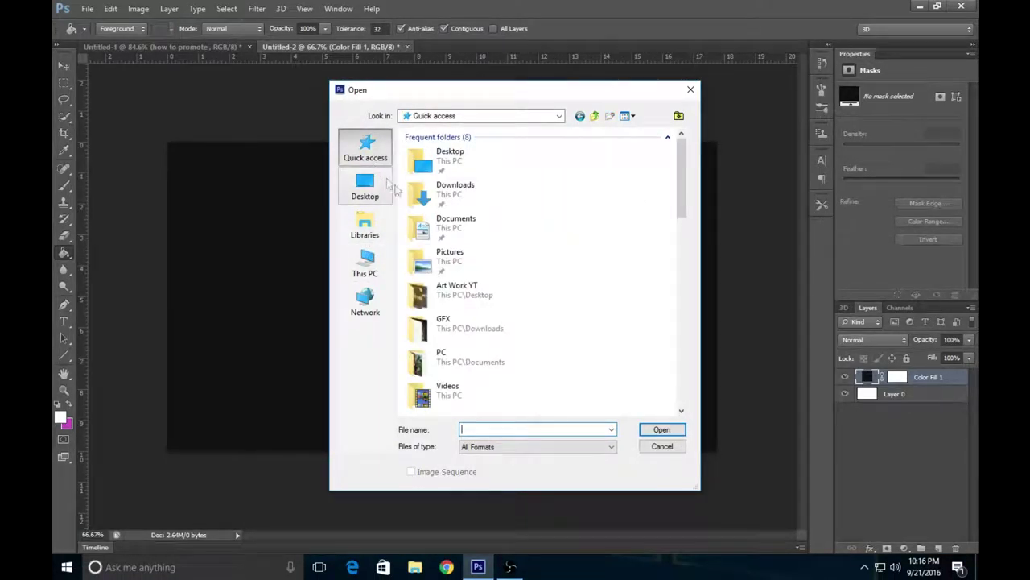
{"action": "double_click", "coordinate": [475, 194]}
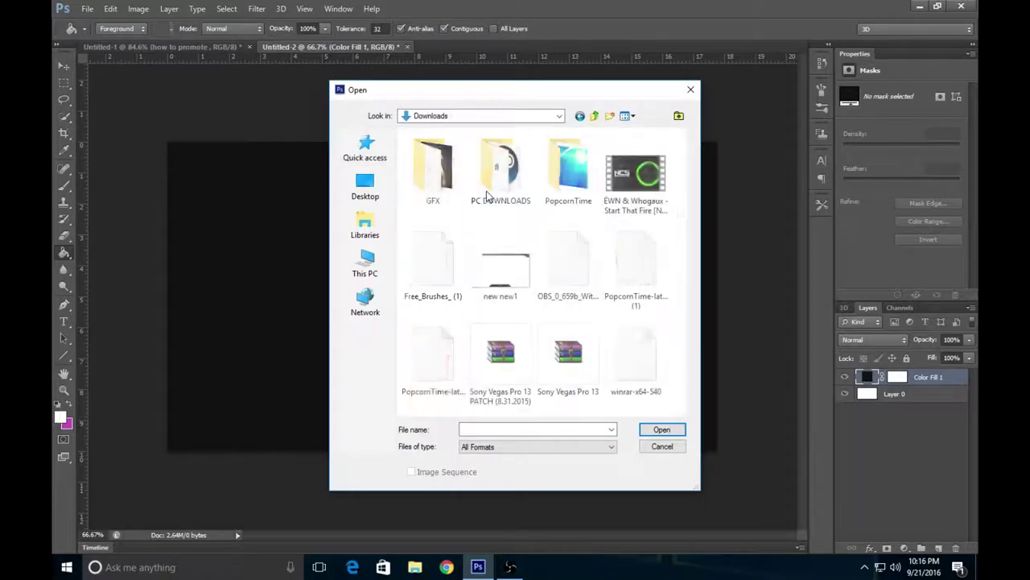
{"action": "double_click", "coordinate": [439, 173]}
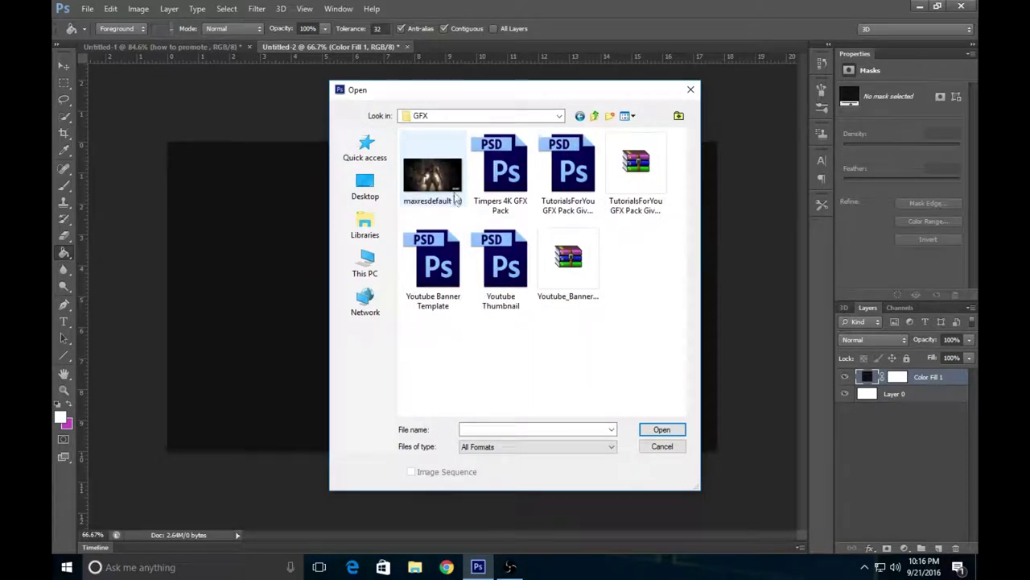
{"action": "left_click", "coordinate": [455, 197]}
{"action": "left_click", "coordinate": [680, 430]}
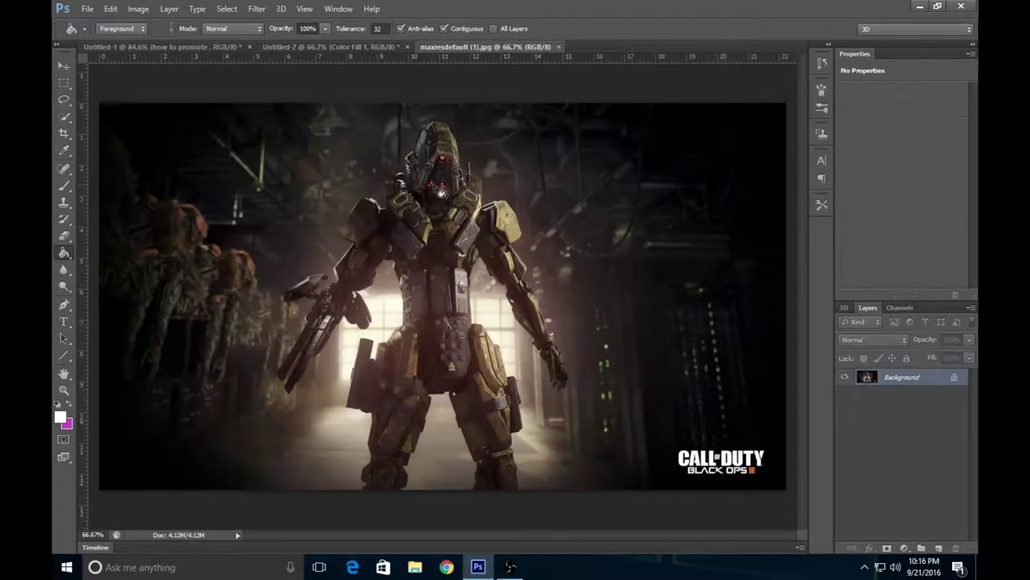
Duplicate the Black Ops image's Background layer into the Untitled-2 document
{"action": "right_click", "coordinate": [922, 383]}
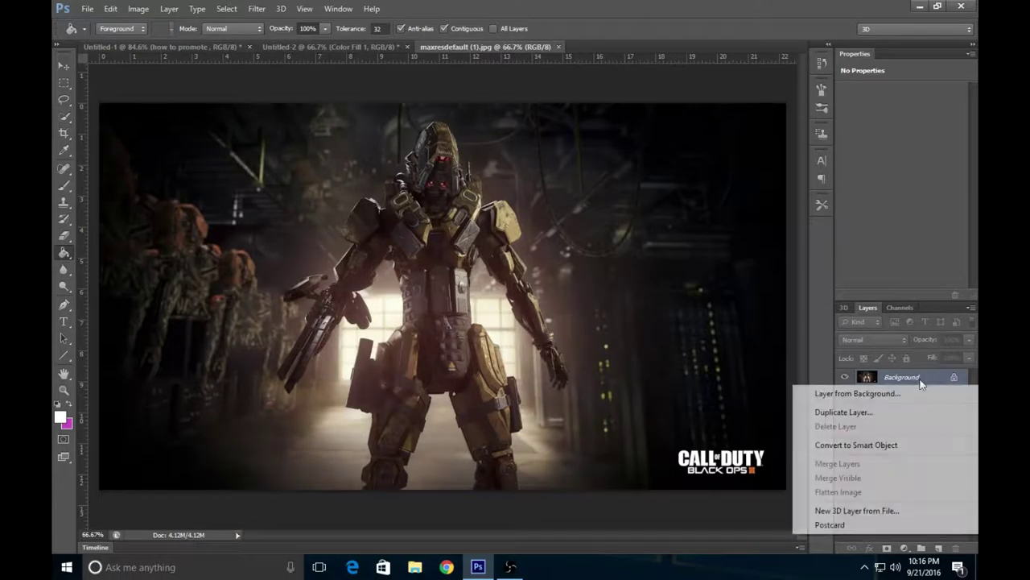
{"action": "left_click", "coordinate": [870, 411]}
{"action": "left_click", "coordinate": [486, 221]}
{"action": "left_click", "coordinate": [482, 234]}
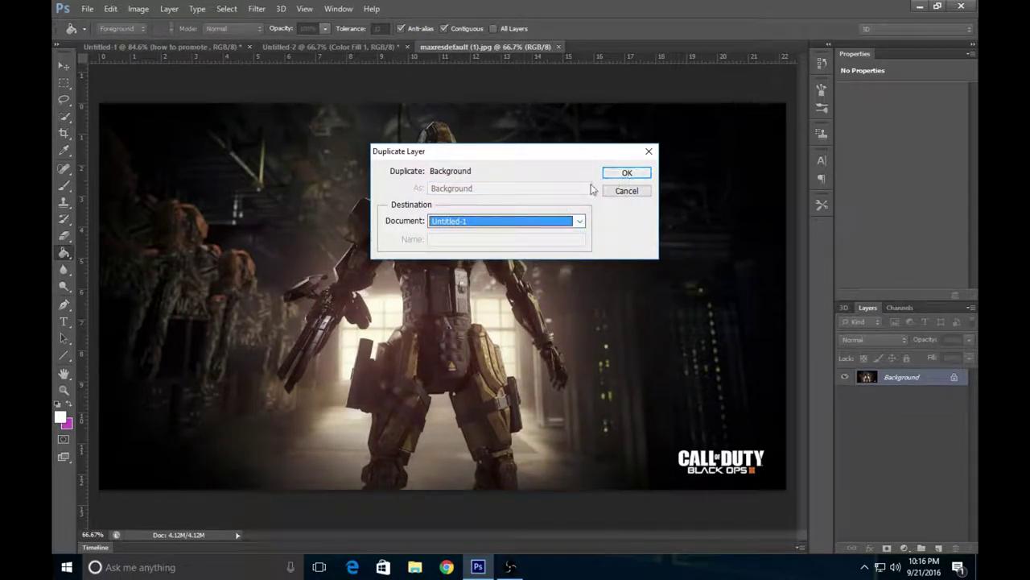
{"action": "left_click", "coordinate": [579, 220]}
{"action": "left_click", "coordinate": [484, 244]}
{"action": "left_click", "coordinate": [626, 173]}
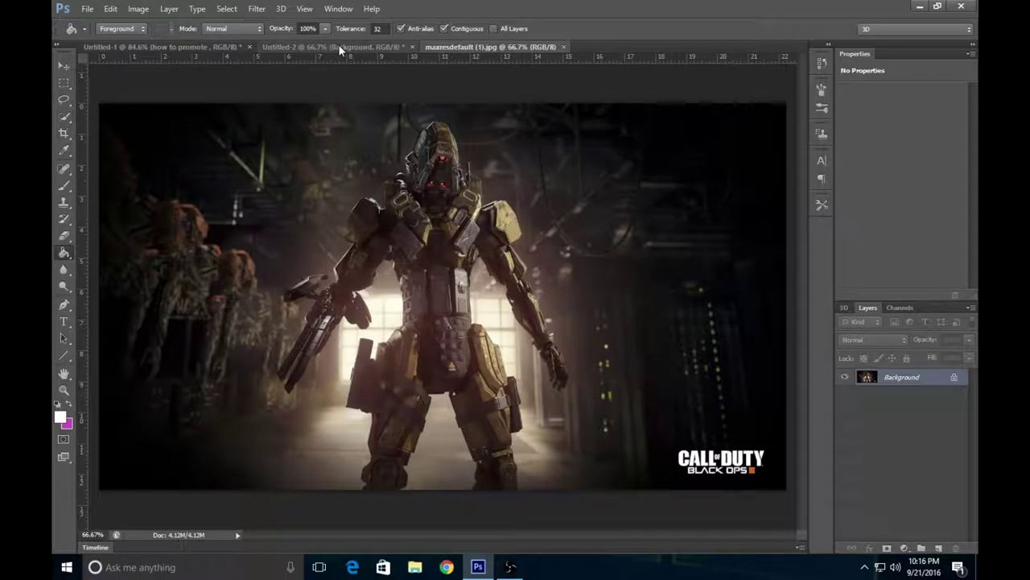
{"action": "left_click", "coordinate": [339, 45]}
Turn on Move tool transform controls and zoom Untitled-2 out to 50%
{"action": "left_click", "coordinate": [64, 65]}
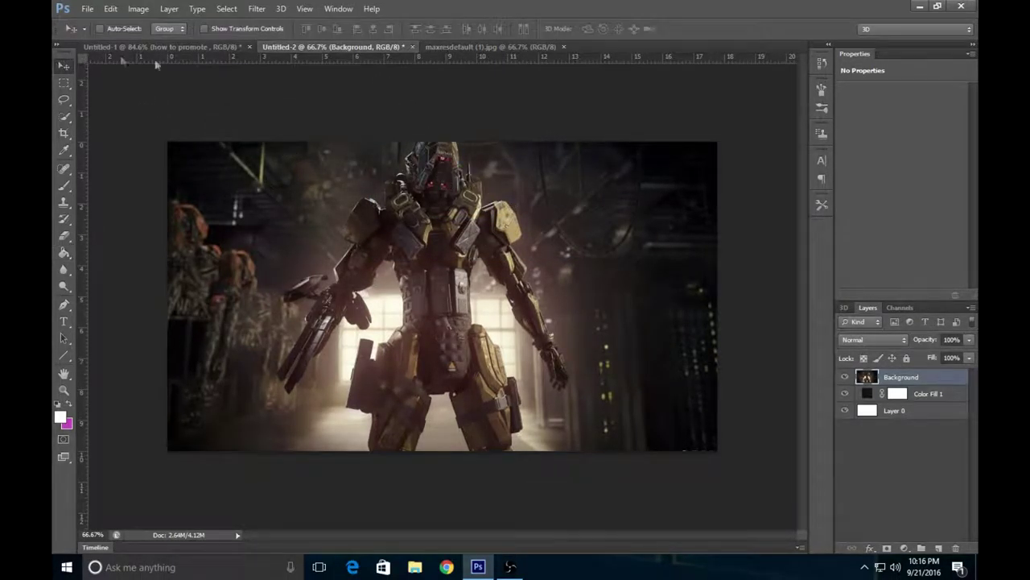
{"action": "left_click", "coordinate": [203, 28]}
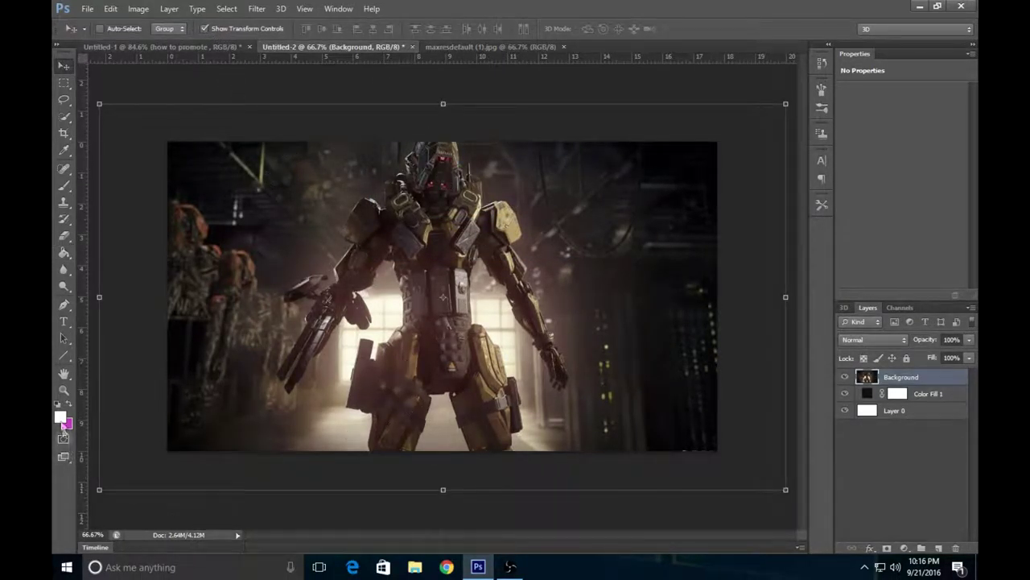
{"action": "left_click", "coordinate": [63, 389]}
{"action": "right_click", "coordinate": [251, 396]}
{"action": "left_click", "coordinate": [264, 399]}
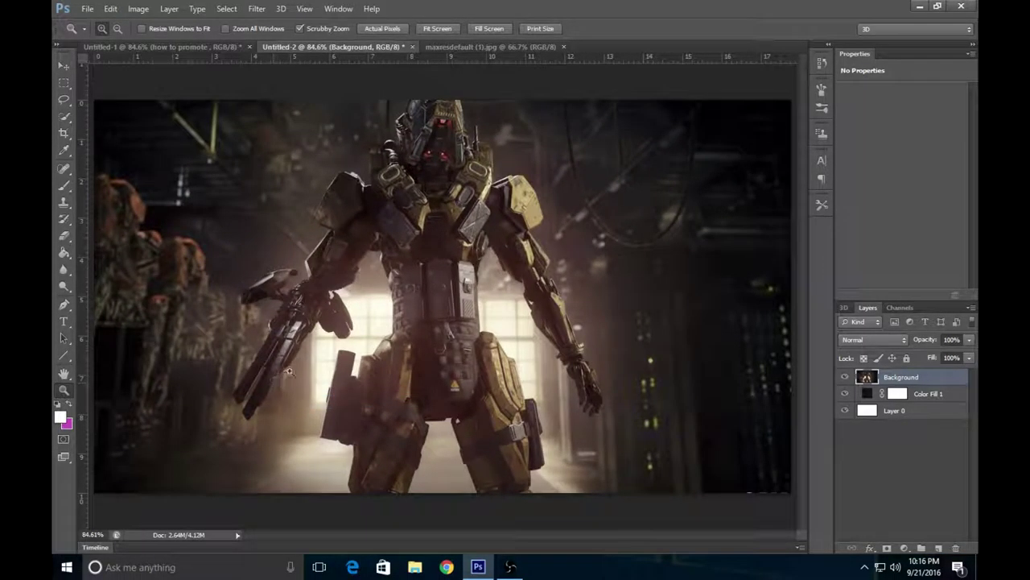
{"action": "right_click", "coordinate": [283, 367]}
{"action": "left_click", "coordinate": [358, 440]}
{"action": "right_click", "coordinate": [369, 413]}
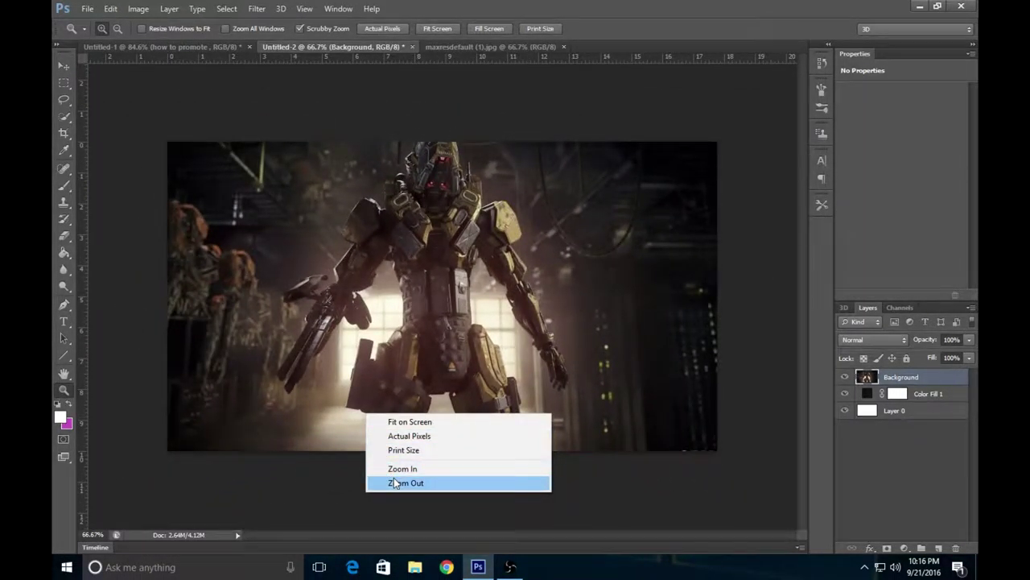
{"action": "left_click", "coordinate": [403, 481]}
Scale the Black Ops image to 80% width and height, then fit it on screen
{"action": "left_click", "coordinate": [67, 65]}
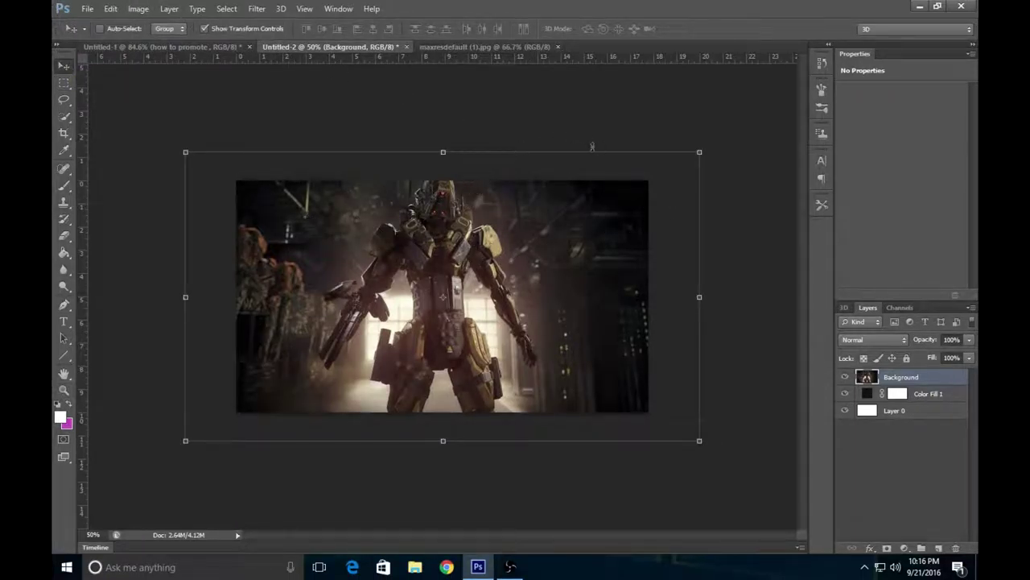
{"action": "left_click_drag", "start_coordinate": [699, 155], "coordinate": [648, 180]}
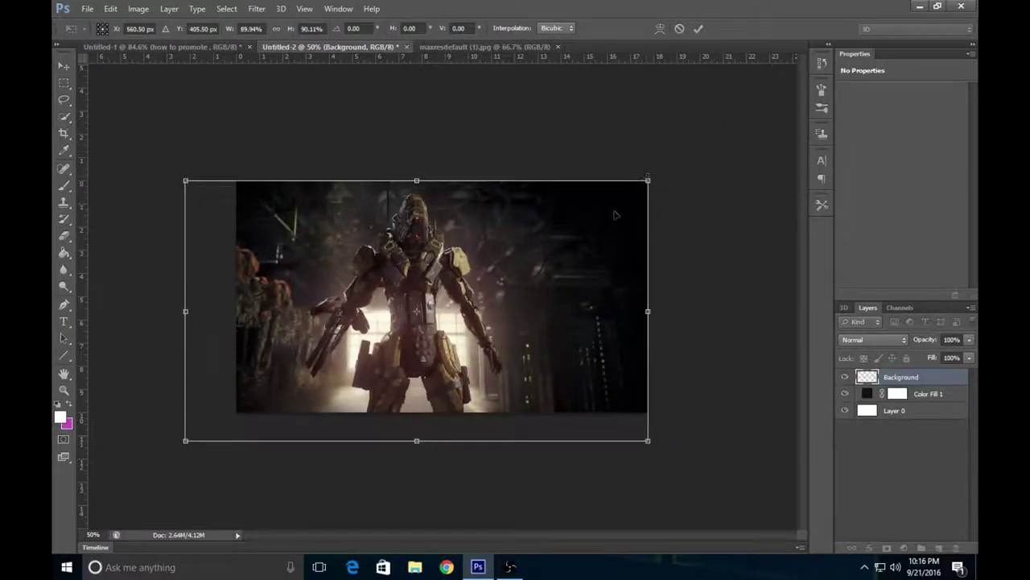
{"action": "left_click_drag", "start_coordinate": [186, 442], "coordinate": [236, 413]}
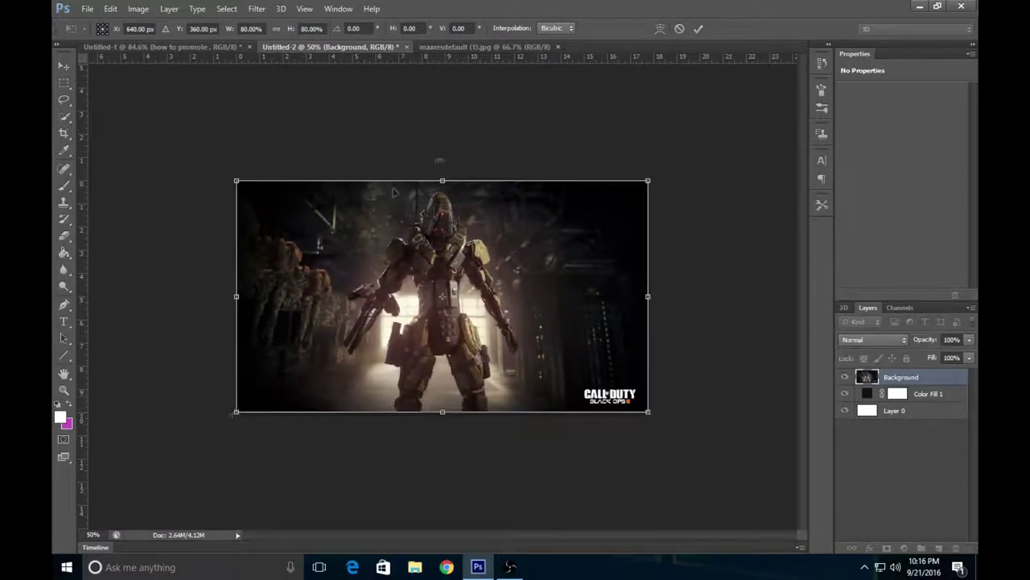
{"action": "left_click", "coordinate": [698, 29]}
{"action": "key", "text": "z"}
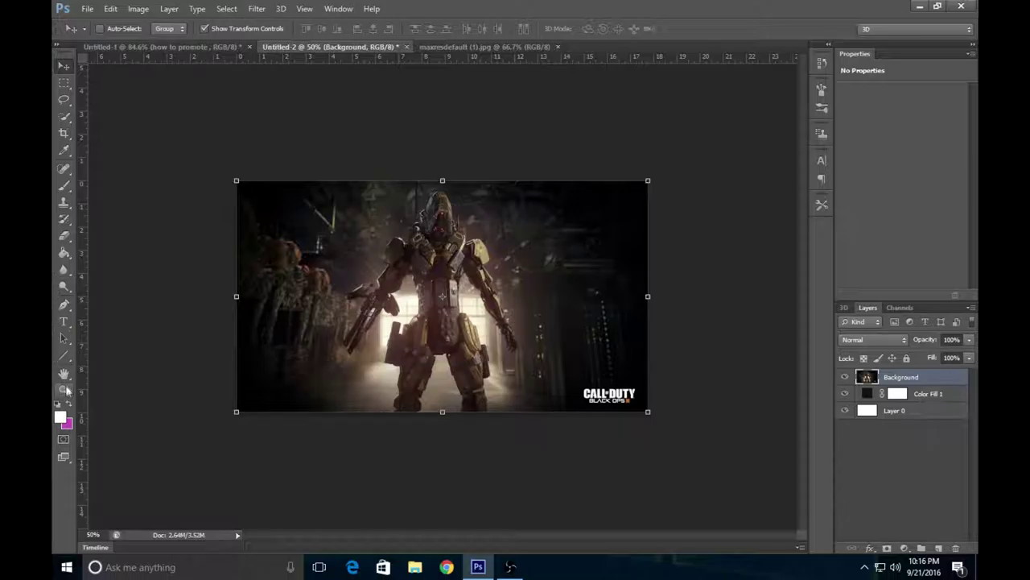
{"action": "right_click", "coordinate": [450, 312]}
{"action": "left_click", "coordinate": [461, 318]}
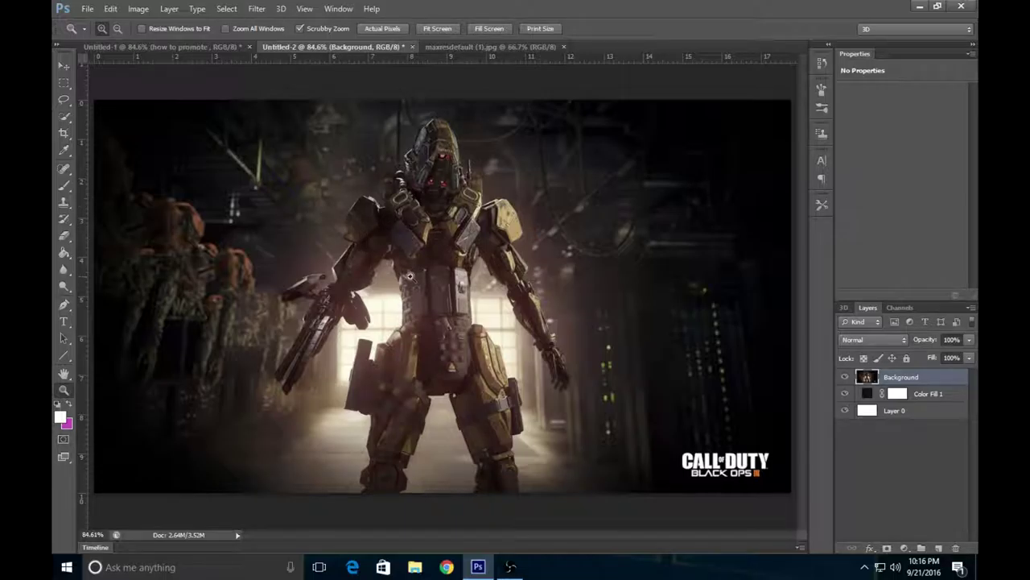
Type spaced white 'BEST TS' text over the soldier and move it right and down
{"action": "left_click", "coordinate": [63, 321]}
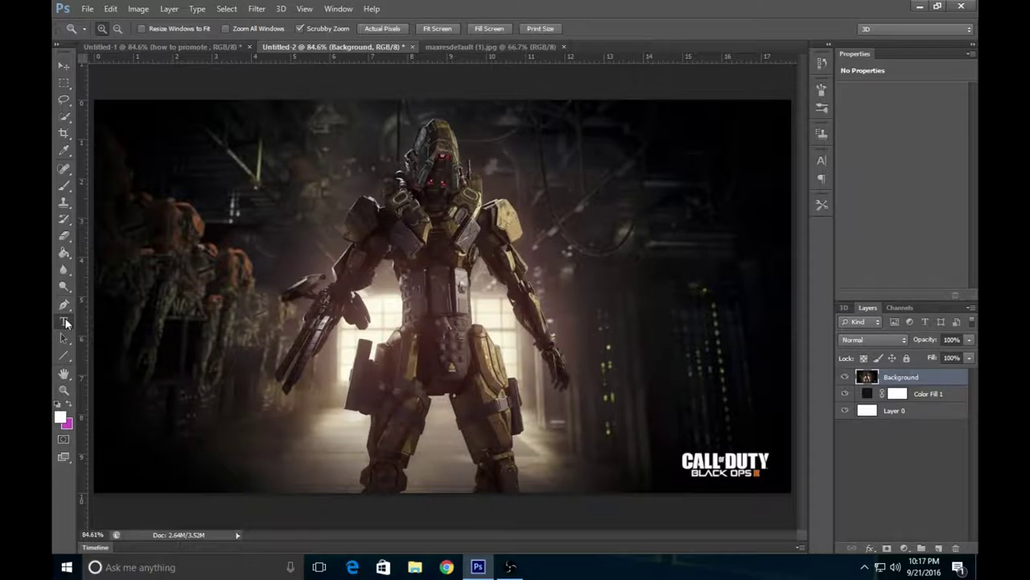
{"action": "left_click", "coordinate": [373, 302]}
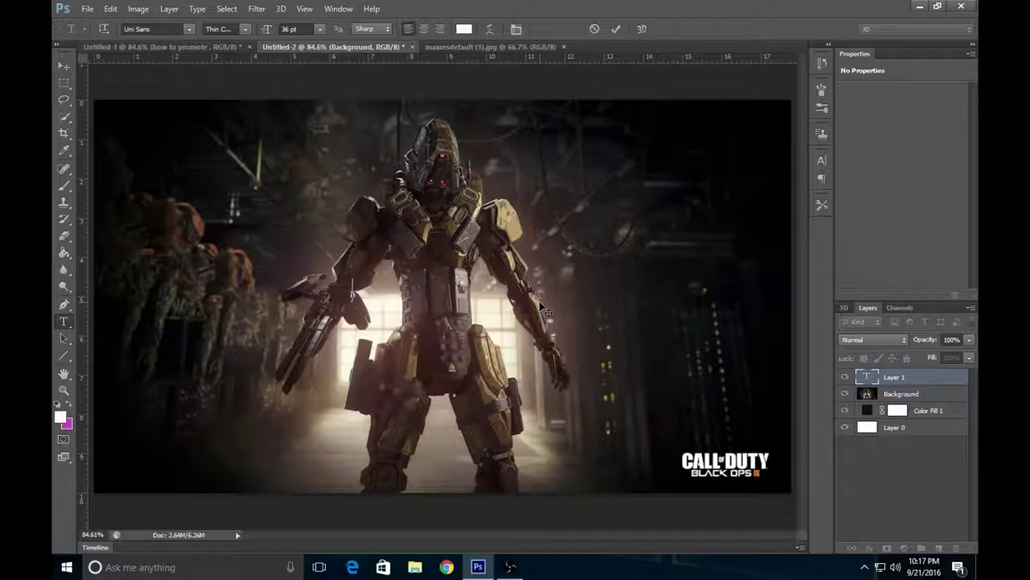
{"action": "type", "text": "BEST TS"}
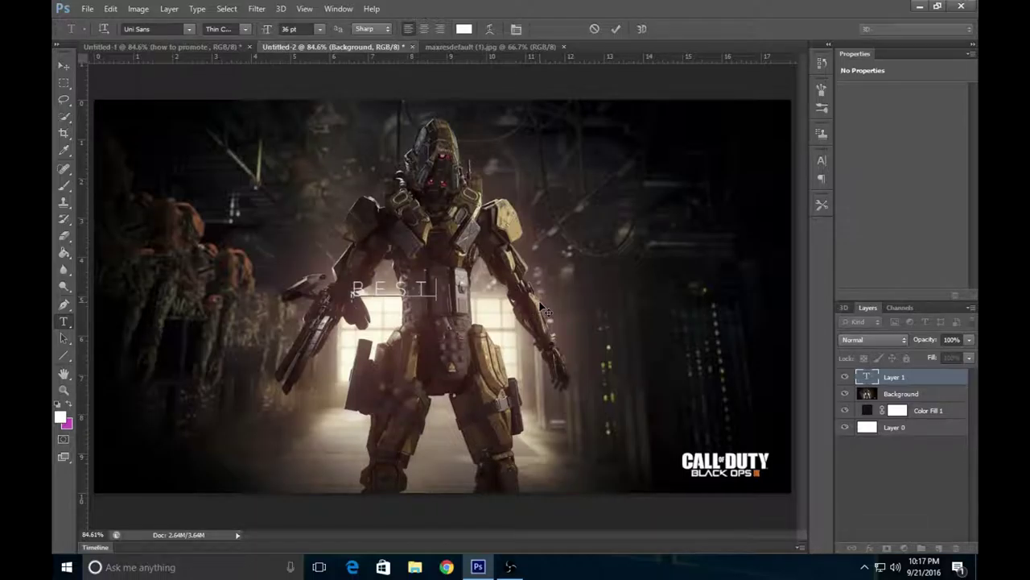
{"action": "left_click", "coordinate": [616, 29]}
{"action": "left_click", "coordinate": [63, 66]}
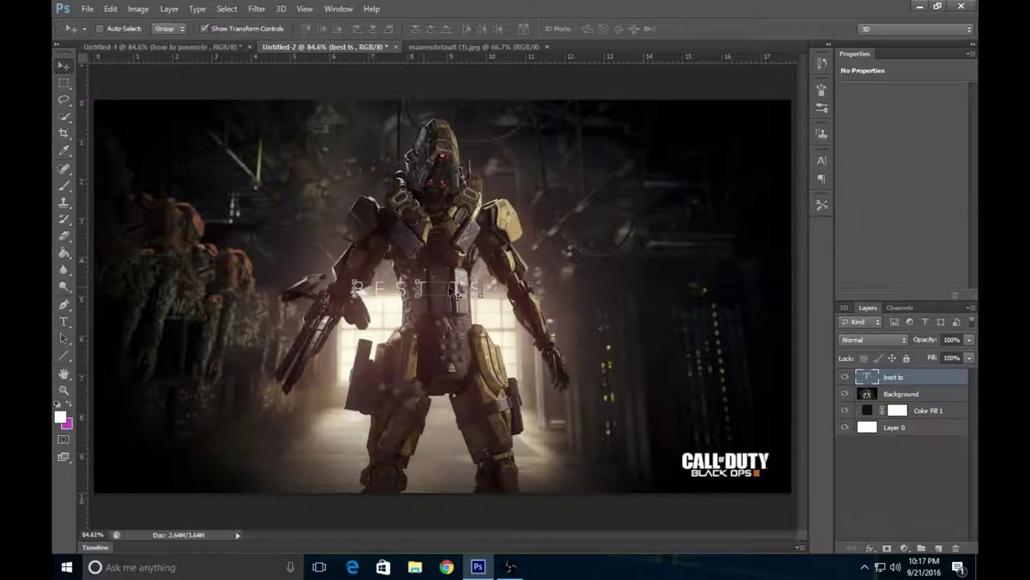
{"action": "left_click_drag", "start_coordinate": [456, 296], "coordinate": [483, 311]}
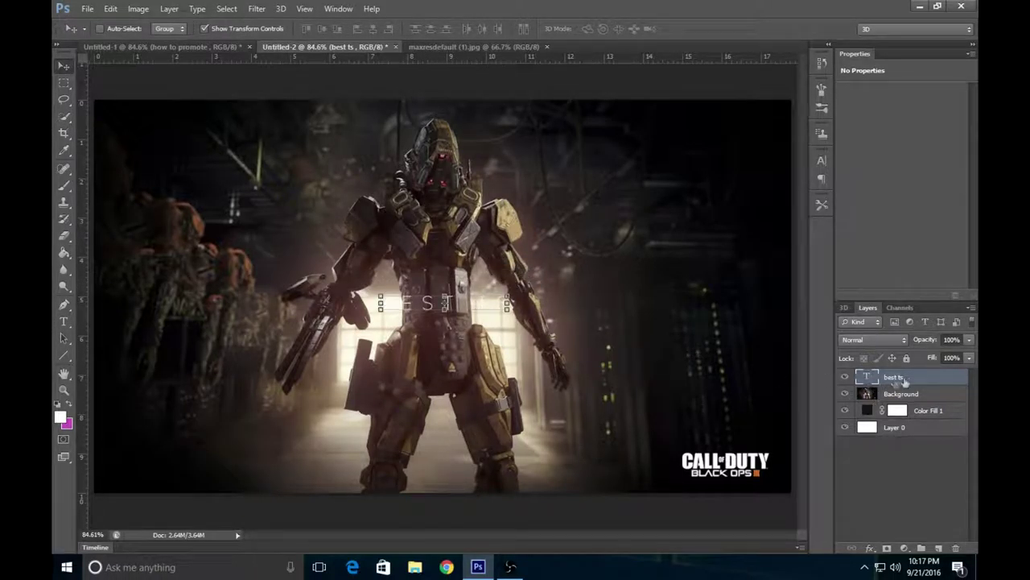
Add a drop shadow to the BEST TS text and nudge it into final position
{"action": "double_click", "coordinate": [928, 381]}
{"action": "left_click", "coordinate": [560, 435]}
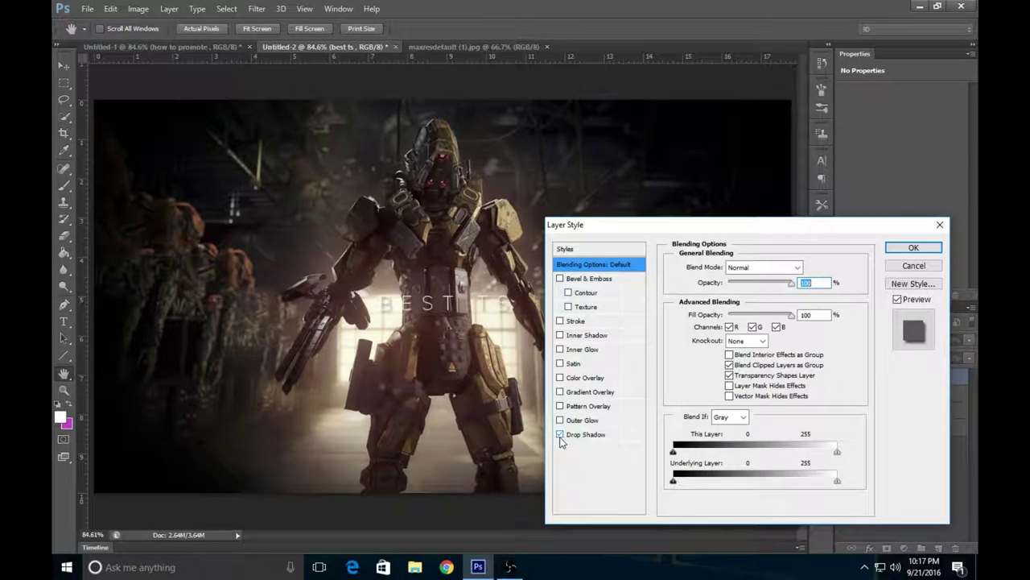
{"action": "left_click", "coordinate": [914, 248]}
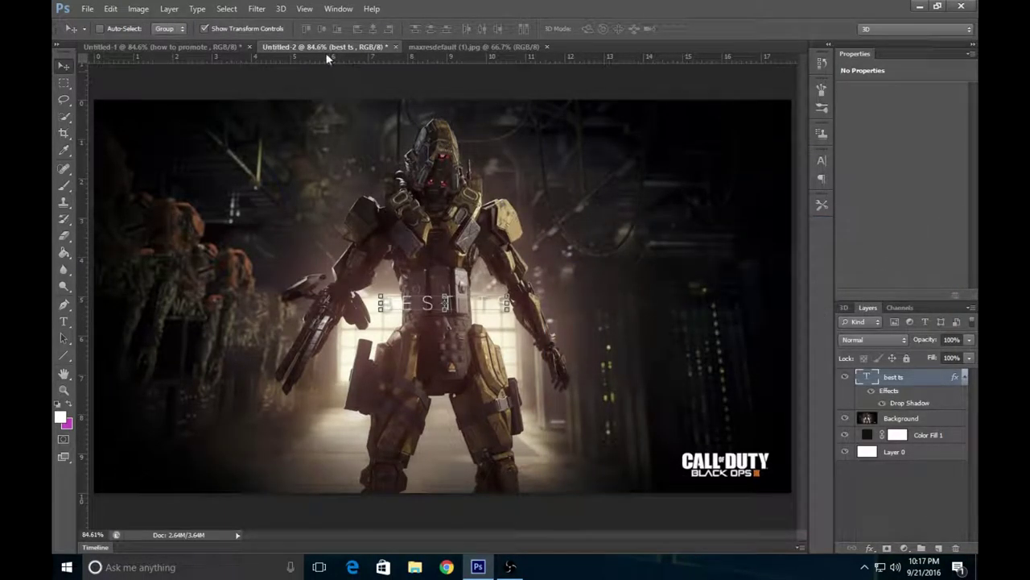
{"action": "left_click", "coordinate": [214, 28]}
{"action": "mouse_move", "coordinate": [485, 306]}
{"action": "left_mouse_down"}
{"action": "mouse_move", "coordinate": [675, 282]}
{"action": "mouse_move", "coordinate": [664, 313]}
{"action": "mouse_move", "coordinate": [306, 270]}
{"action": "mouse_move", "coordinate": [266, 290]}
{"action": "mouse_move", "coordinate": [257, 314]}
{"action": "mouse_move", "coordinate": [255, 243]}
{"action": "mouse_move", "coordinate": [282, 158]}
{"action": "mouse_move", "coordinate": [310, 158]}
{"action": "mouse_move", "coordinate": [419, 258]}
{"action": "mouse_move", "coordinate": [483, 270]}
{"action": "mouse_move", "coordinate": [486, 318]}
{"action": "left_mouse_up"}
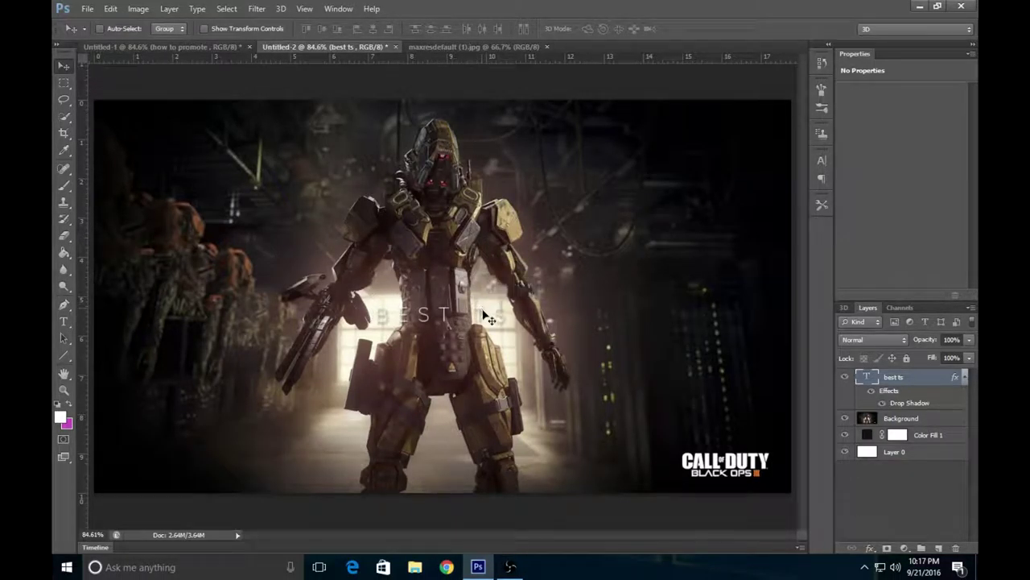
{"action": "left_click", "coordinate": [63, 389]}
{"action": "left_click", "coordinate": [552, 373]}
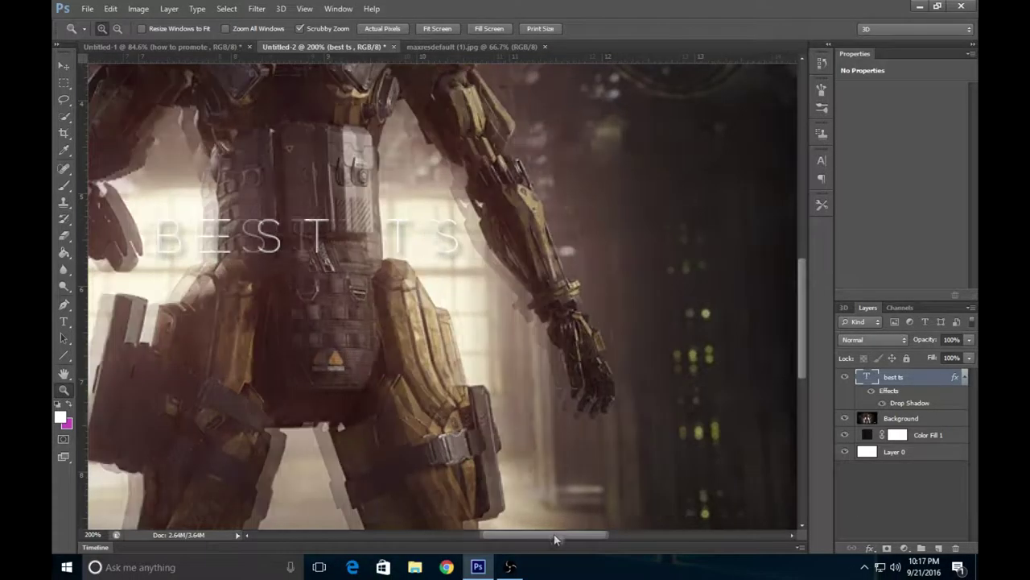
{"action": "key", "text": "v"}
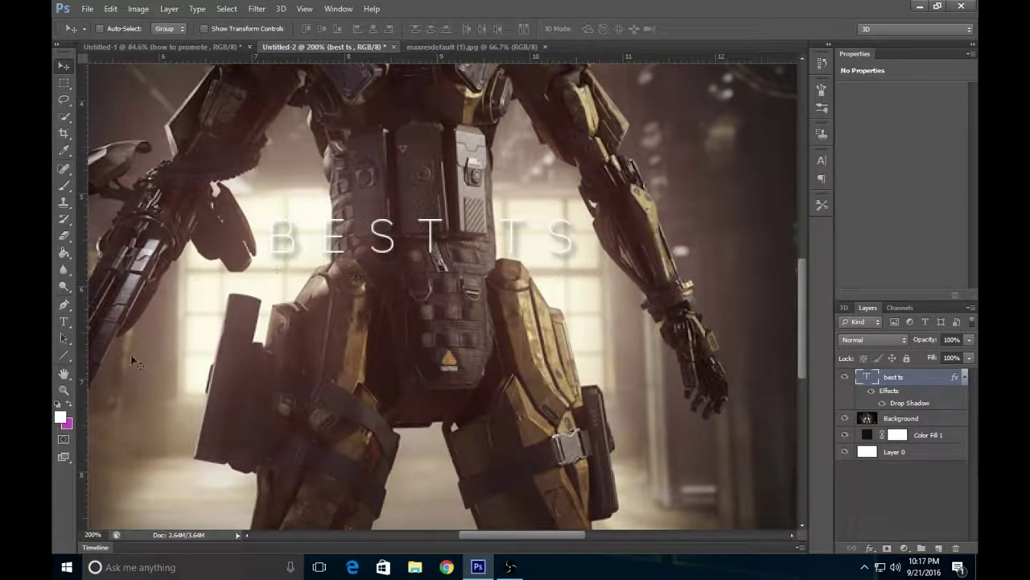
{"action": "left_click", "coordinate": [64, 390]}
{"action": "right_click", "coordinate": [263, 390]}
{"action": "left_click", "coordinate": [309, 397]}
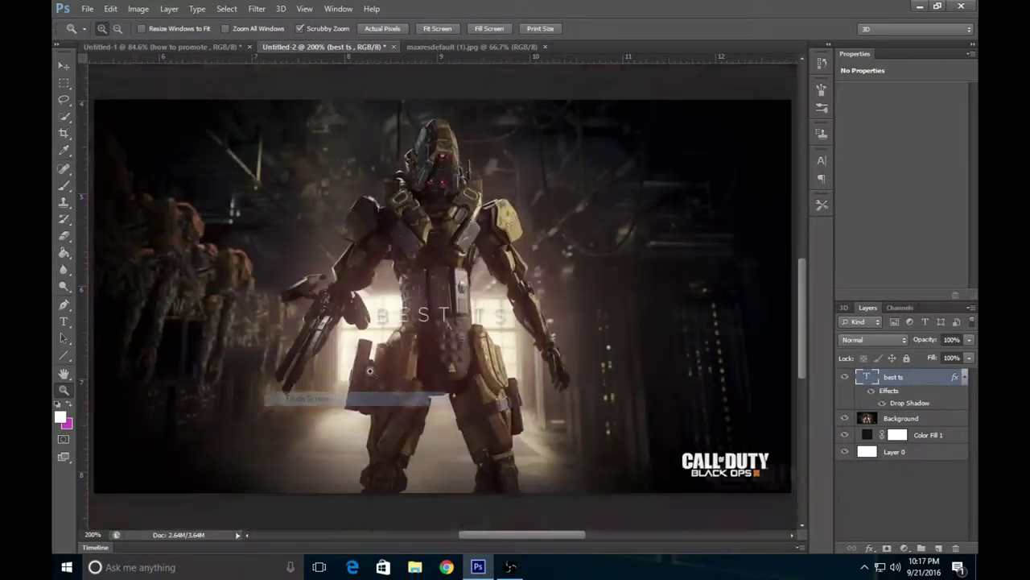
Select the Background image layer and add an empty Layer 1 above it
{"action": "key", "text": "v"}
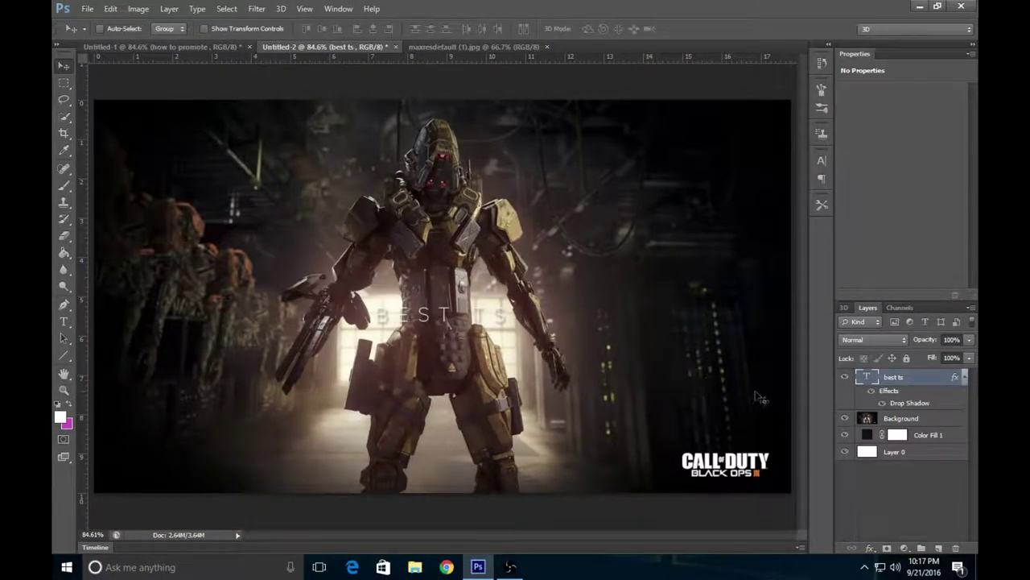
{"action": "left_click", "coordinate": [905, 419]}
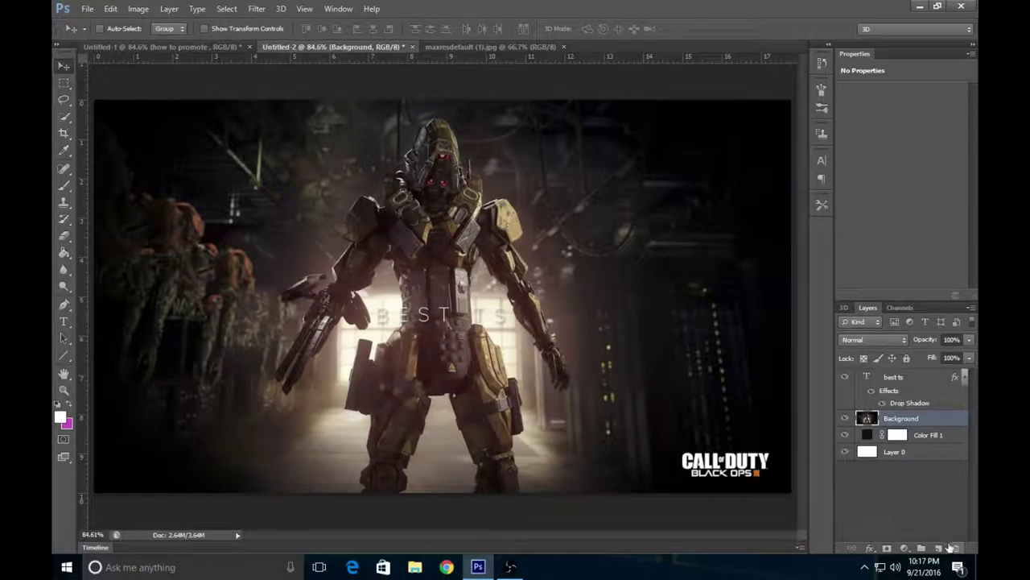
{"action": "left_click", "coordinate": [940, 548]}
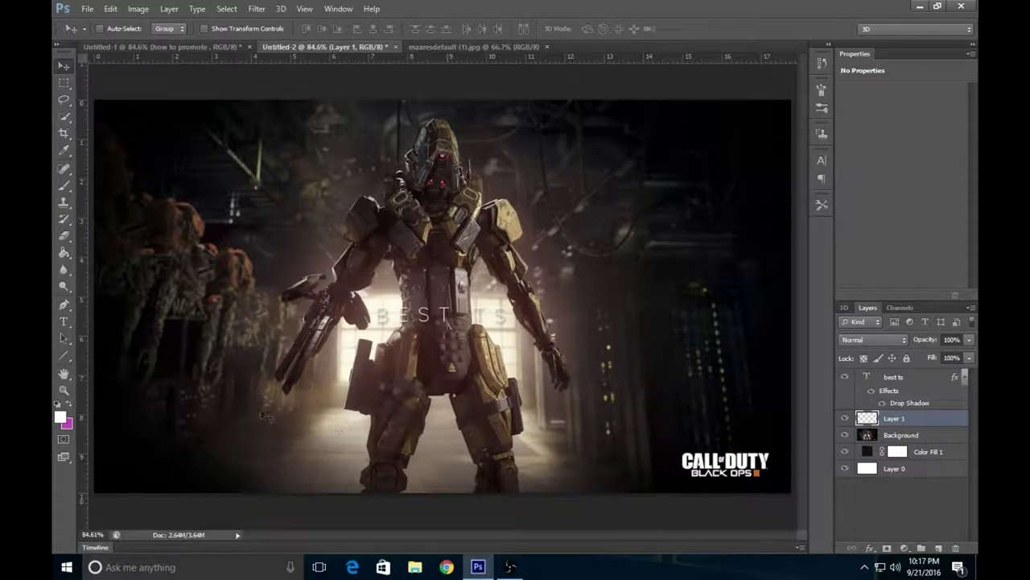
{"action": "left_click", "coordinate": [69, 424]}
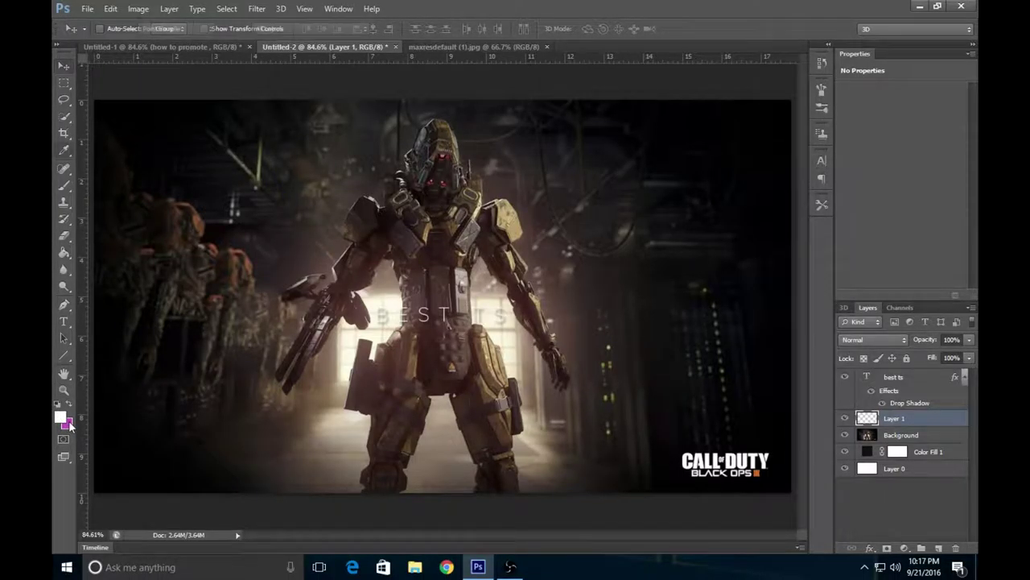
Set black as the background colour, choose the Paint Bucket tool, and hide the BEST TS layer
{"action": "left_click", "coordinate": [515, 426]}
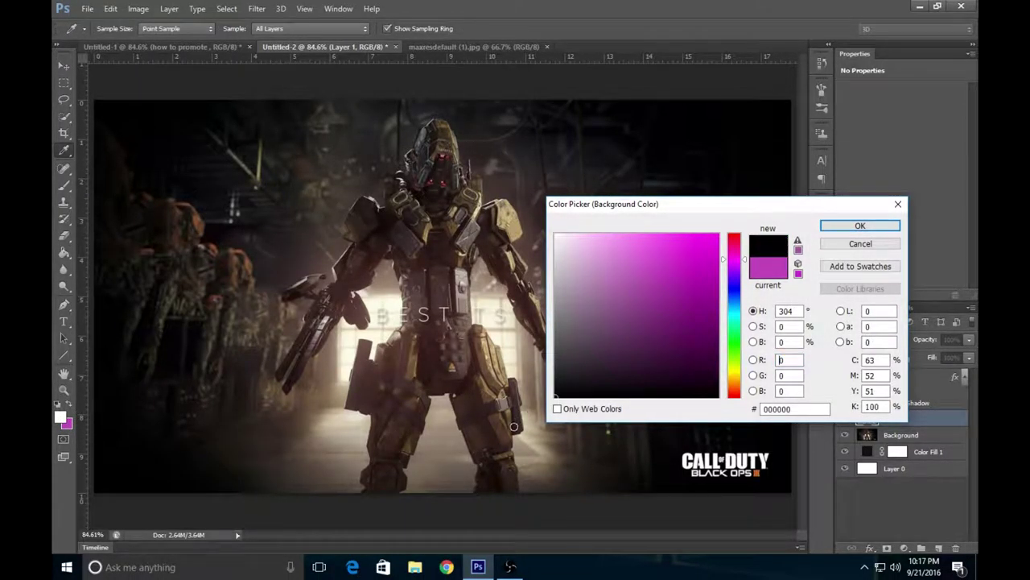
{"action": "left_click", "coordinate": [840, 225]}
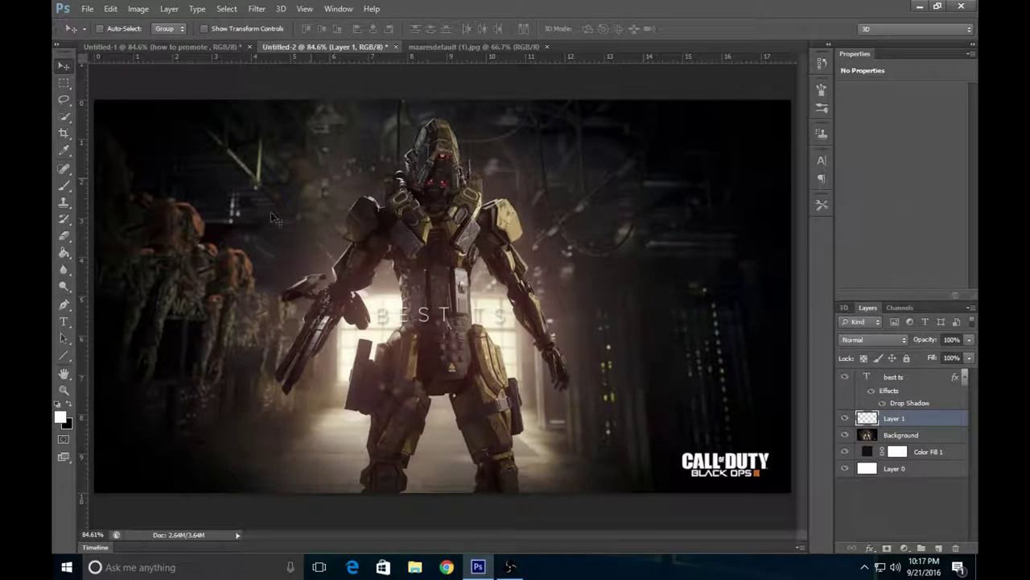
{"action": "left_click", "coordinate": [65, 254]}
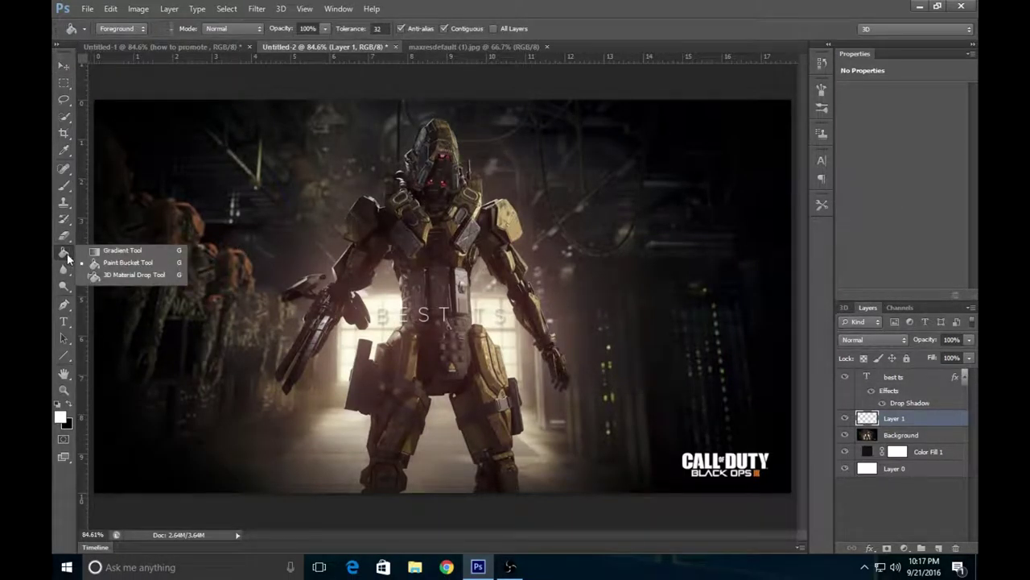
{"action": "left_click", "coordinate": [117, 252]}
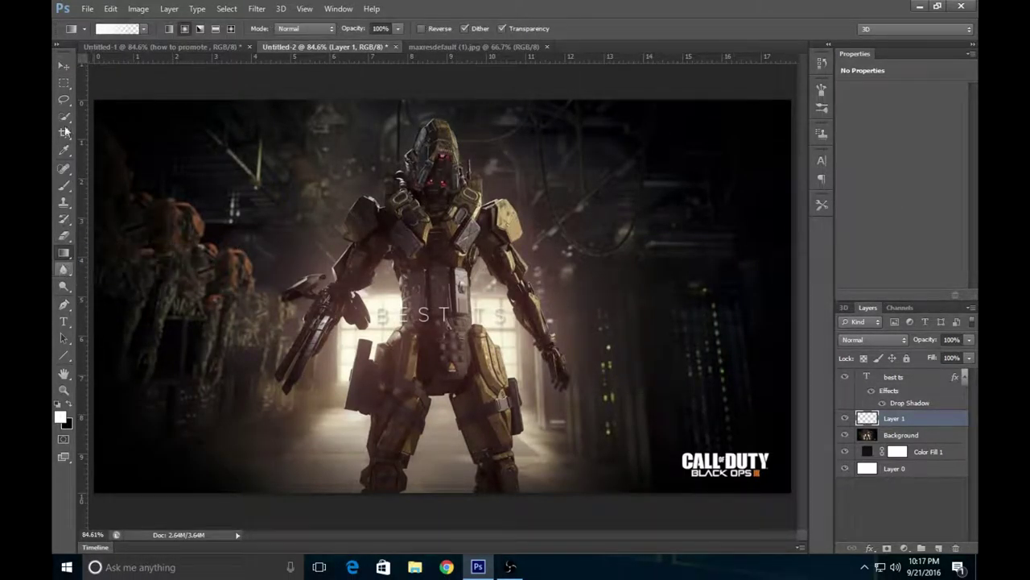
{"action": "left_click", "coordinate": [65, 254]}
{"action": "left_click", "coordinate": [120, 262]}
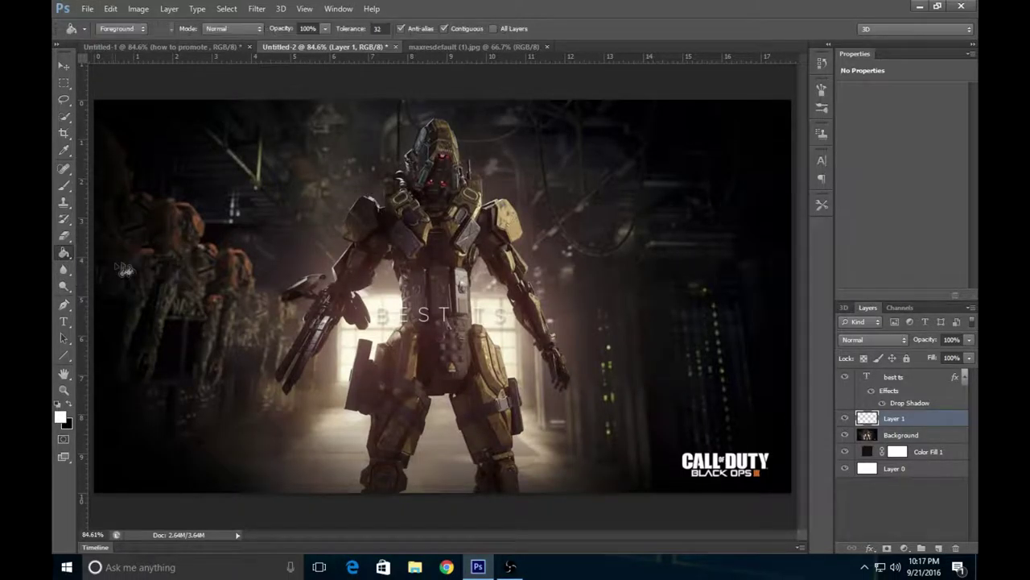
{"action": "left_click", "coordinate": [845, 377]}
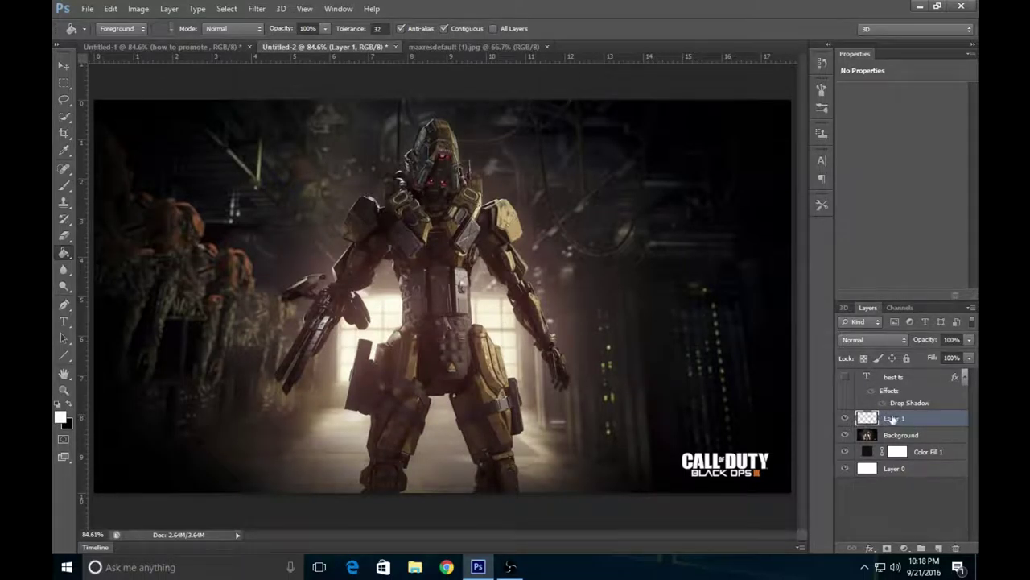
{"action": "left_click", "coordinate": [900, 435]}
Undo an accidental erase and a black fill on the new layer
{"action": "left_click", "coordinate": [667, 368]}
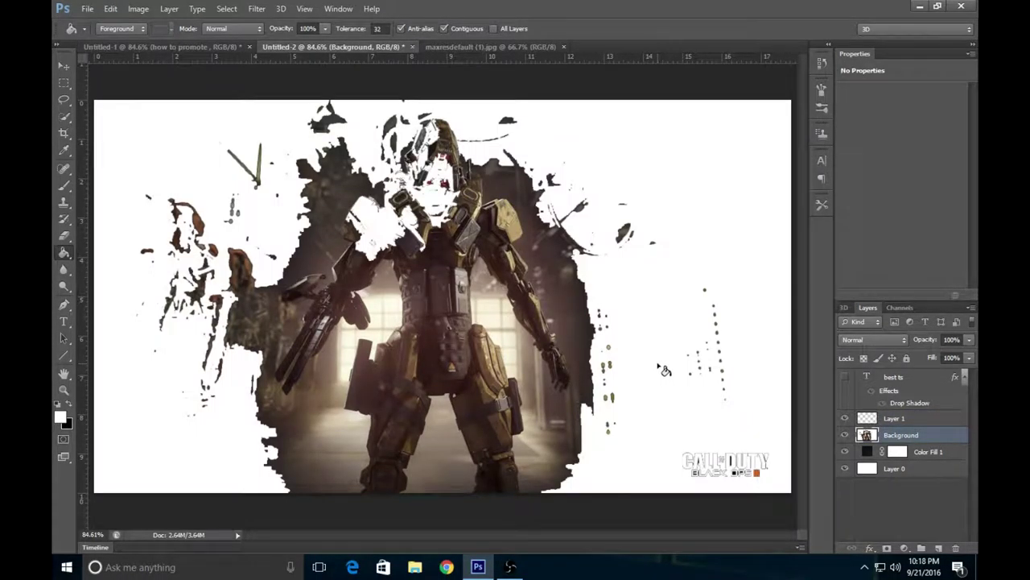
{"action": "left_click", "coordinate": [111, 9]}
{"action": "left_click", "coordinate": [105, 44]}
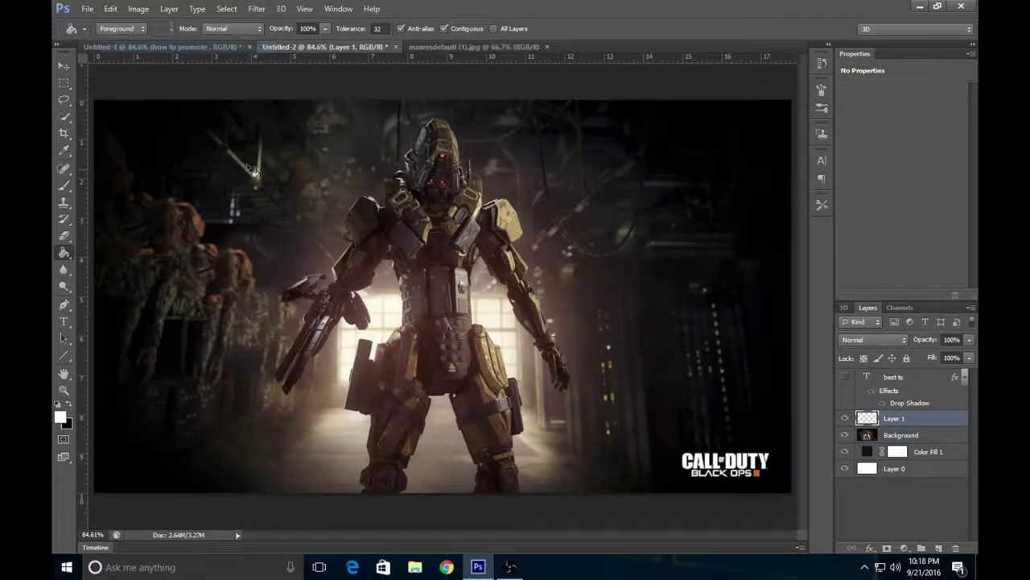
{"action": "left_click", "coordinate": [69, 404]}
{"action": "left_click", "coordinate": [443, 268]}
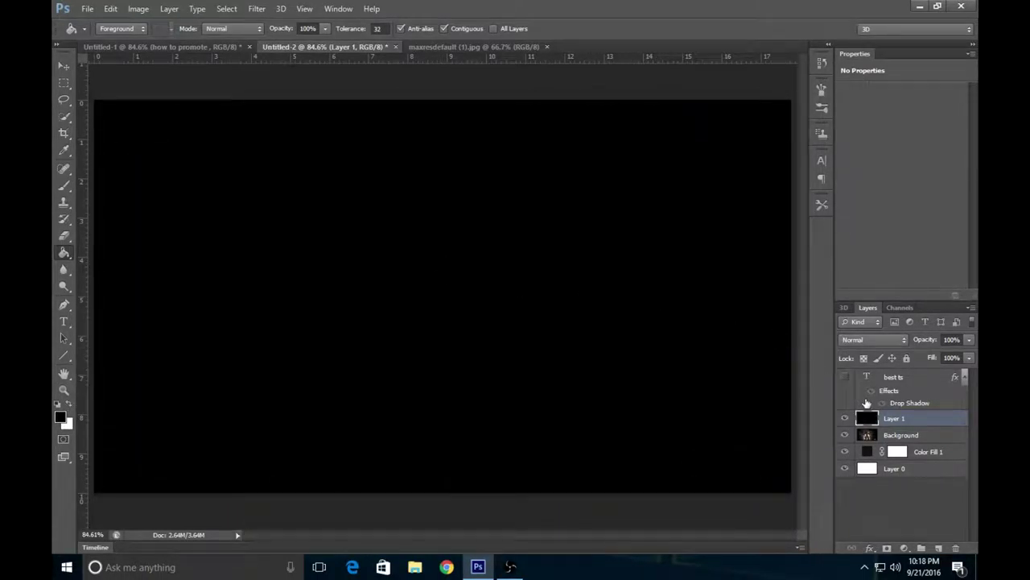
{"action": "left_click", "coordinate": [110, 8]}
{"action": "left_click", "coordinate": [129, 47]}
Step backward through the black paint-bucket fills on the Background until the artwork is intact
{"action": "left_click", "coordinate": [898, 435]}
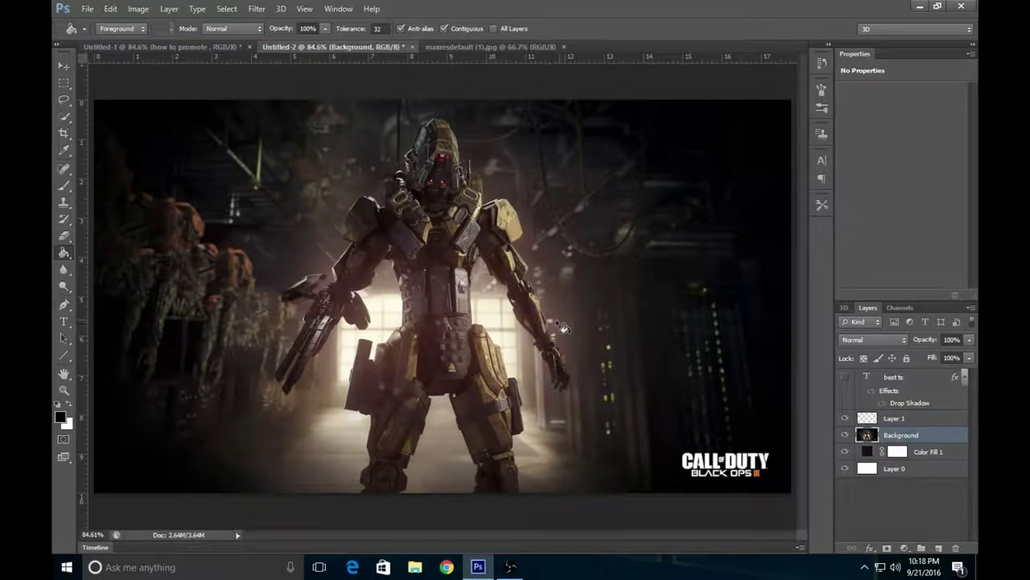
{"action": "left_click", "coordinate": [564, 327]}
{"action": "left_click", "coordinate": [352, 301]}
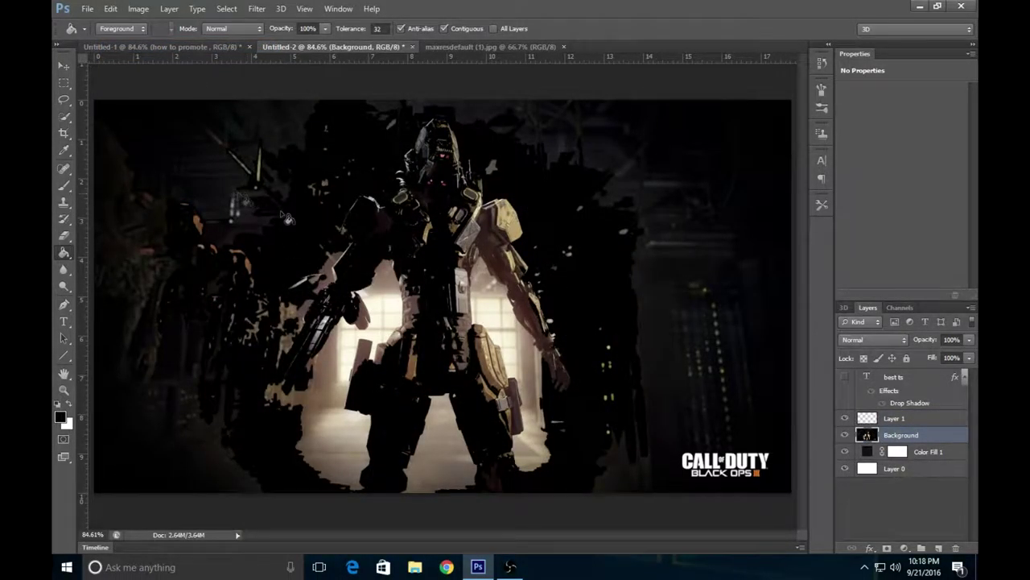
{"action": "left_click", "coordinate": [288, 217]}
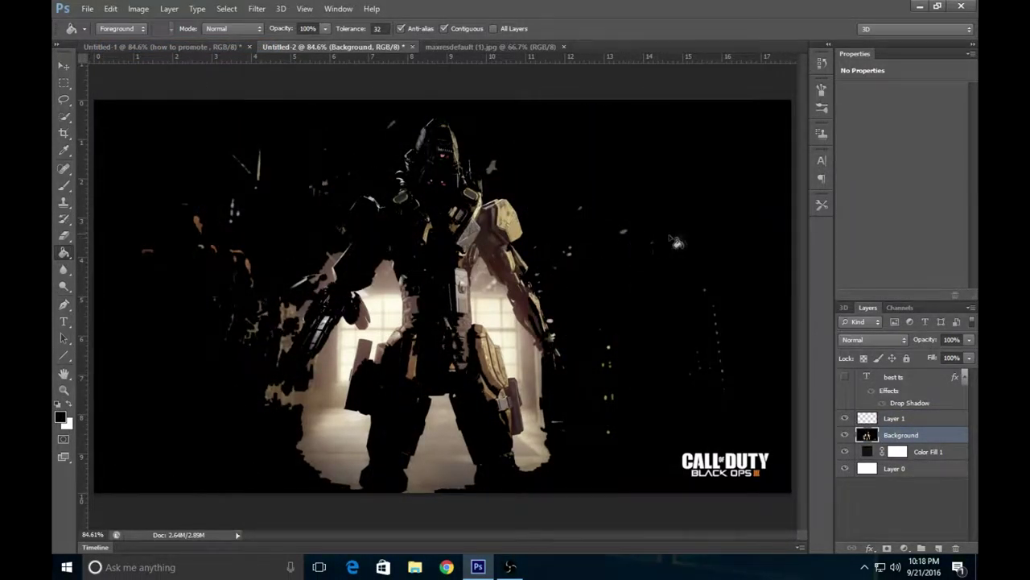
{"action": "left_click", "coordinate": [110, 8]}
{"action": "left_click", "coordinate": [137, 48]}
{"action": "left_click", "coordinate": [110, 8]}
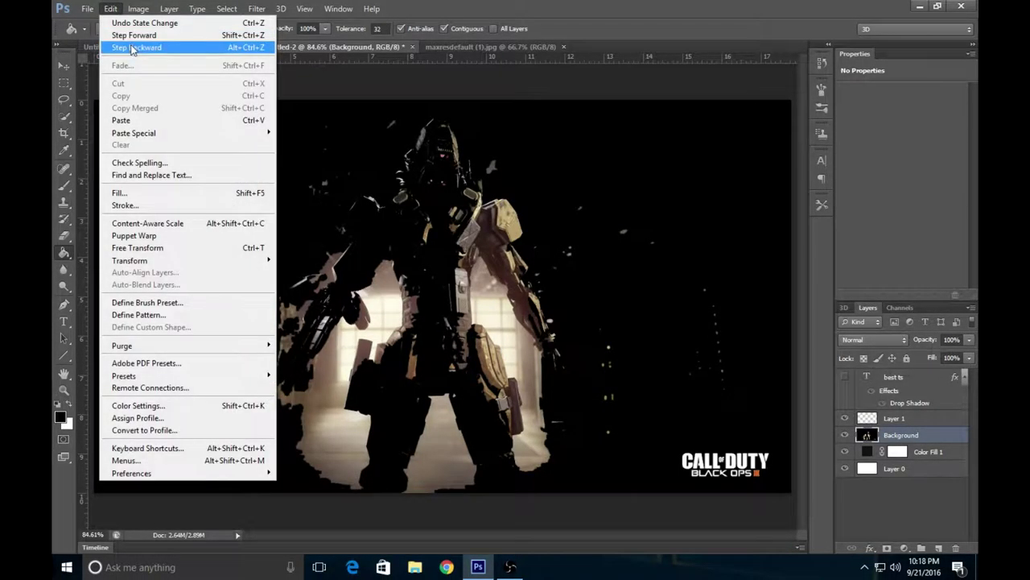
{"action": "left_click", "coordinate": [137, 48]}
{"action": "left_click", "coordinate": [111, 8]}
{"action": "left_click", "coordinate": [140, 48]}
{"action": "left_click", "coordinate": [110, 8]}
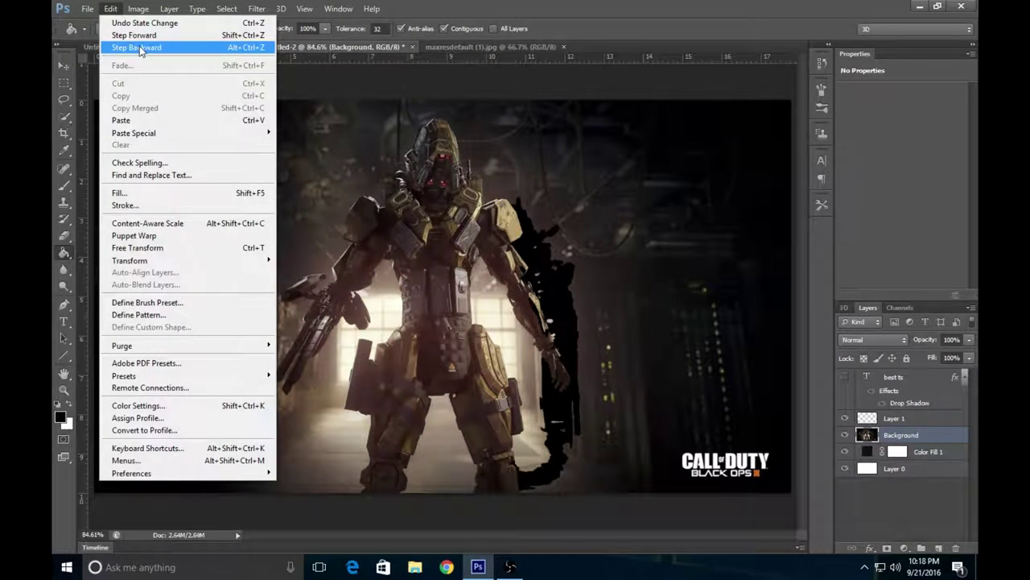
{"action": "left_click", "coordinate": [140, 47]}
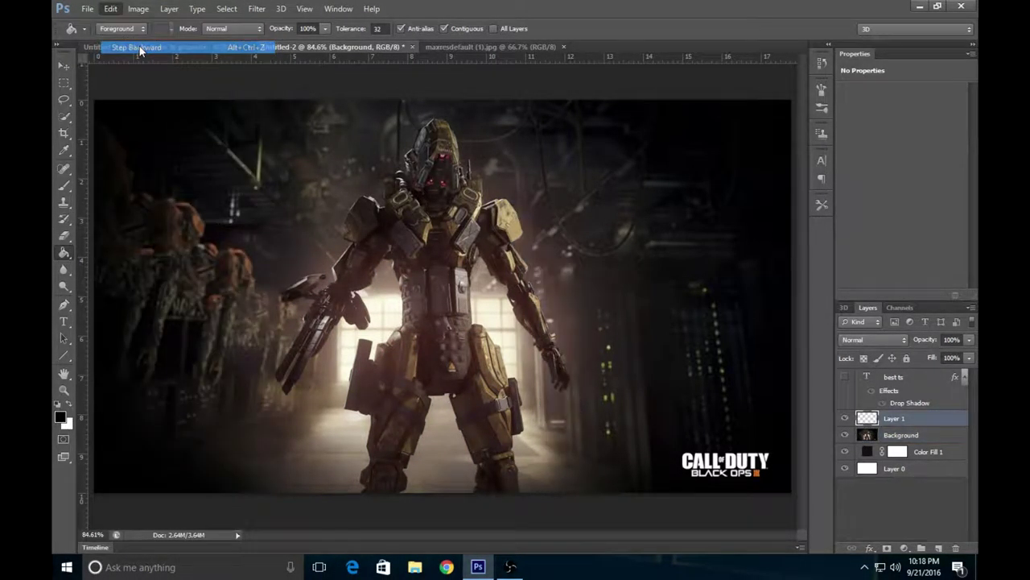
Rename Layer 1 to 'black' and fill it with solid black
{"action": "double_click", "coordinate": [895, 419]}
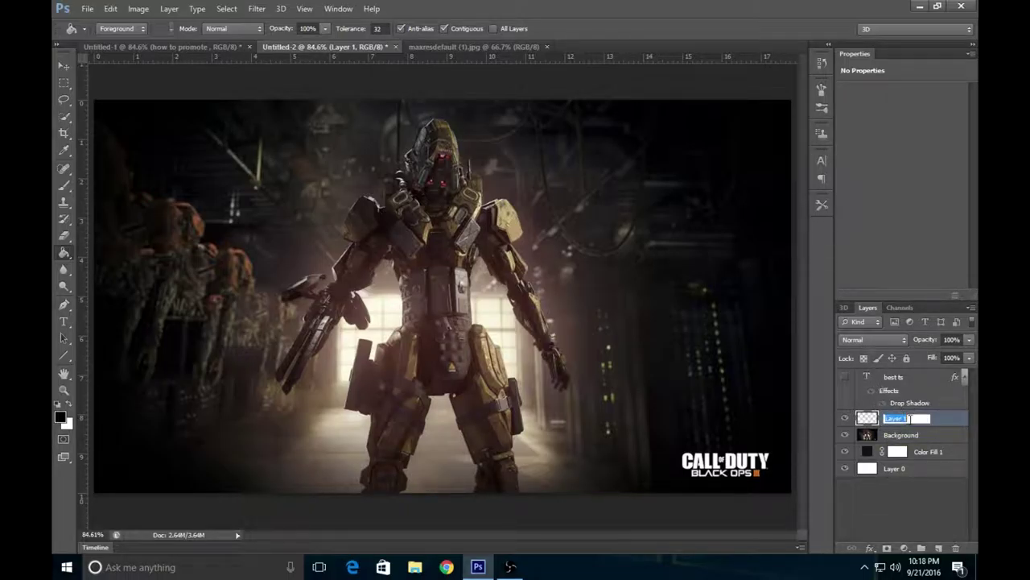
{"action": "key", "text": "Return"}
{"action": "double_click", "coordinate": [910, 419]}
{"action": "key", "text": "BackSpace"}
{"action": "key", "text": "Return"}
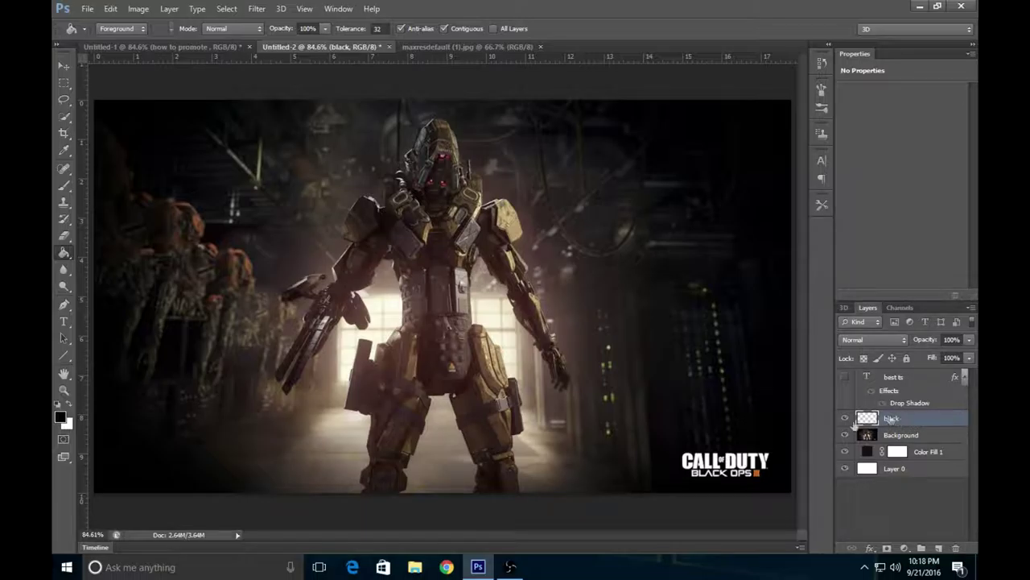
{"action": "left_click", "coordinate": [556, 296]}
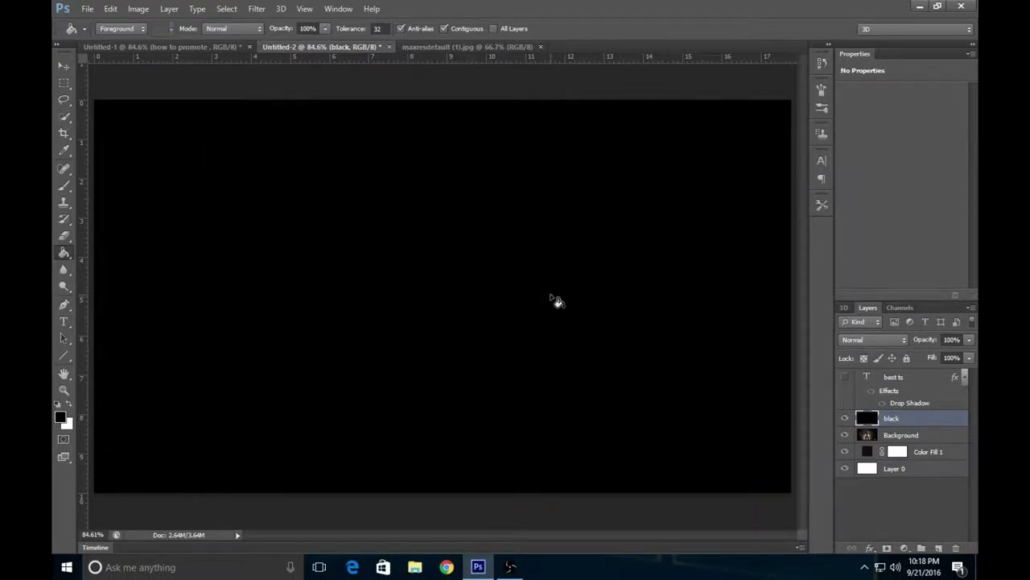
{"action": "left_click", "coordinate": [846, 418]}
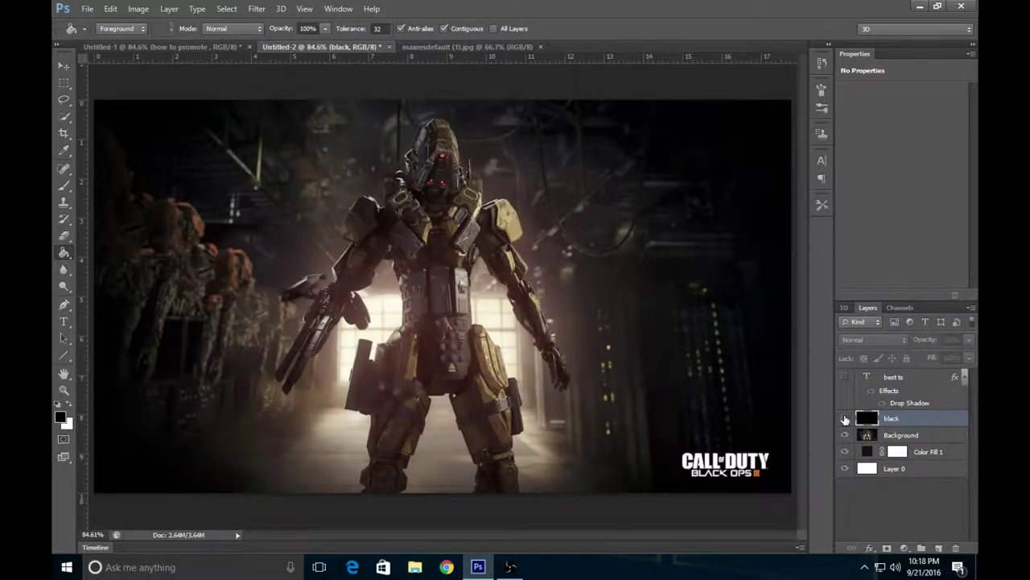
{"action": "left_click", "coordinate": [846, 418]}
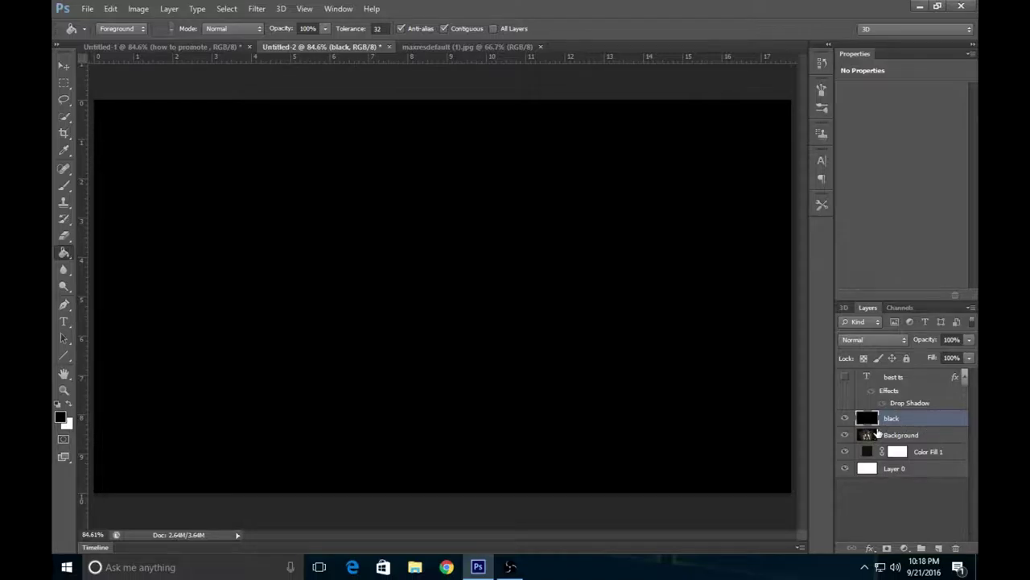
Lower the black layer's opacity to about 77% so the image shows dimly
{"action": "left_click", "coordinate": [970, 339]}
{"action": "left_click_drag", "start_coordinate": [969, 356], "coordinate": [954, 358]}
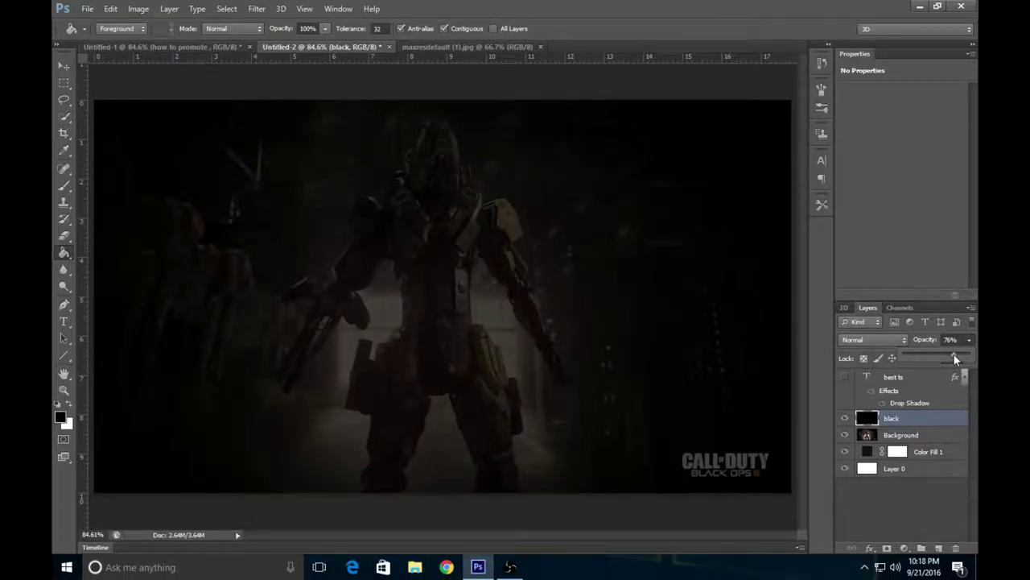
{"action": "left_click", "coordinate": [904, 509]}
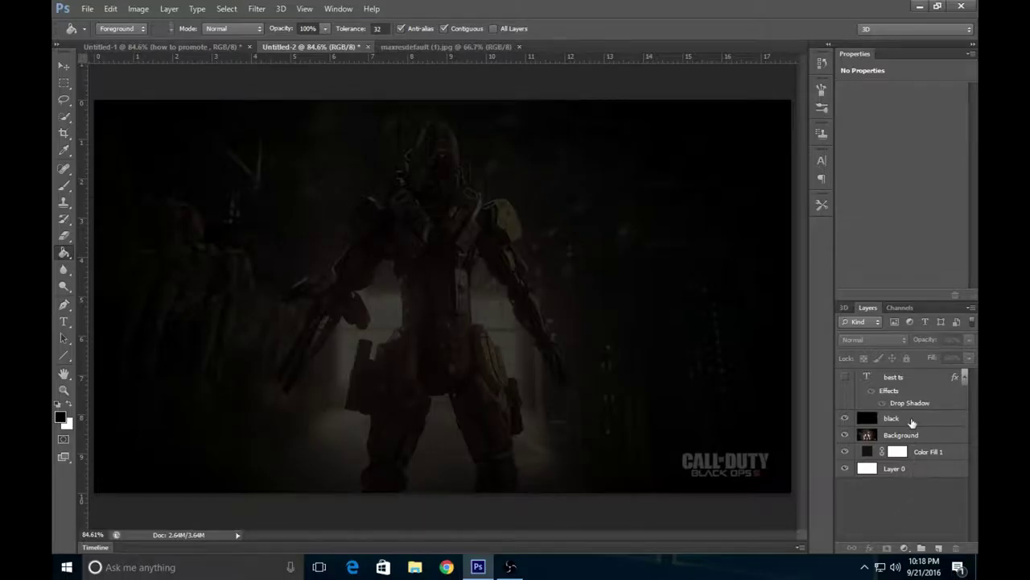
{"action": "right_click", "coordinate": [925, 377]}
{"action": "left_click", "coordinate": [943, 428]}
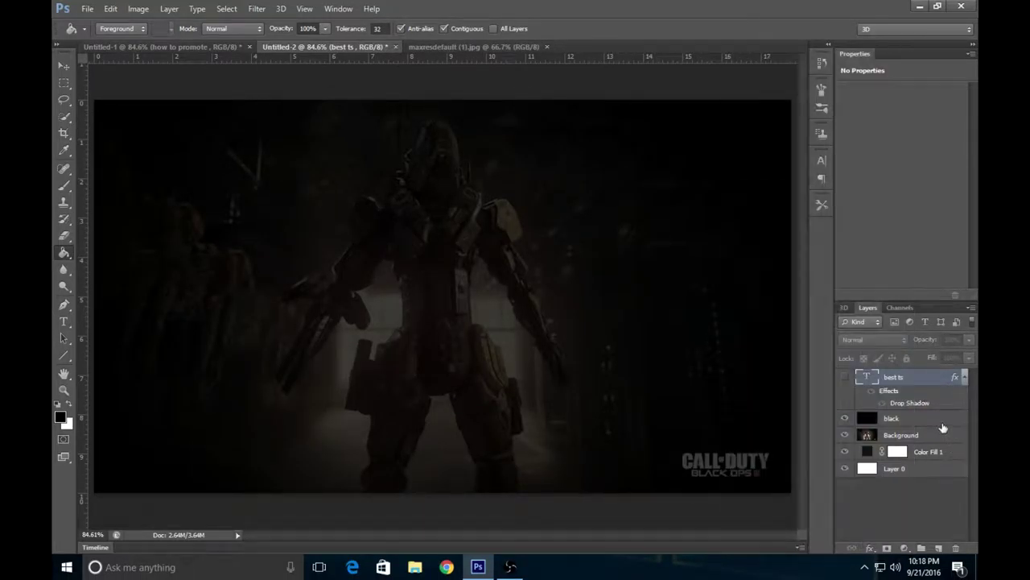
{"action": "left_click", "coordinate": [940, 420]}
Try a Gaussian Blur of about 5.5 px, then close the blur dialog
{"action": "left_click", "coordinate": [258, 9]}
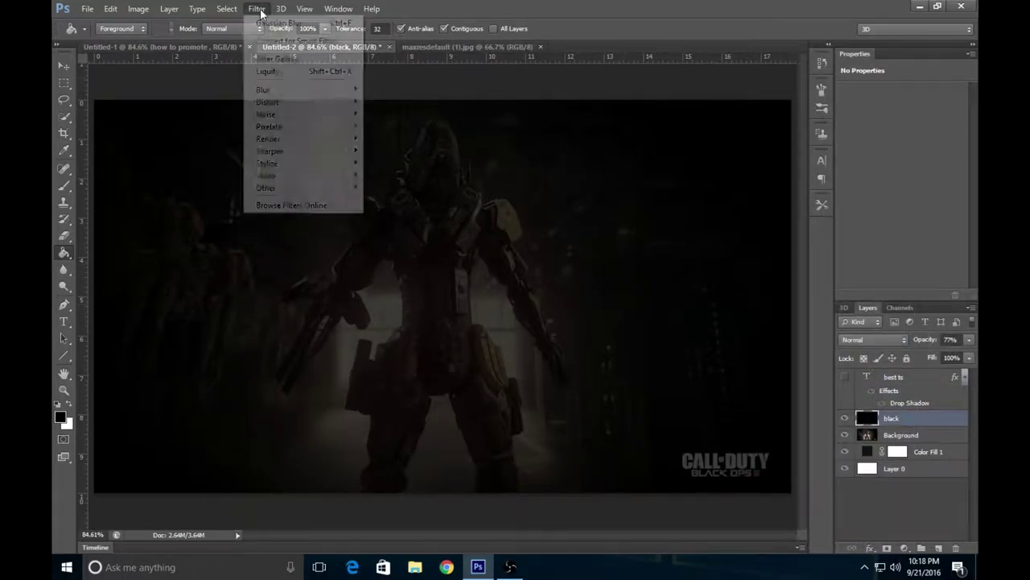
{"action": "mouse_move", "coordinate": [281, 90]}
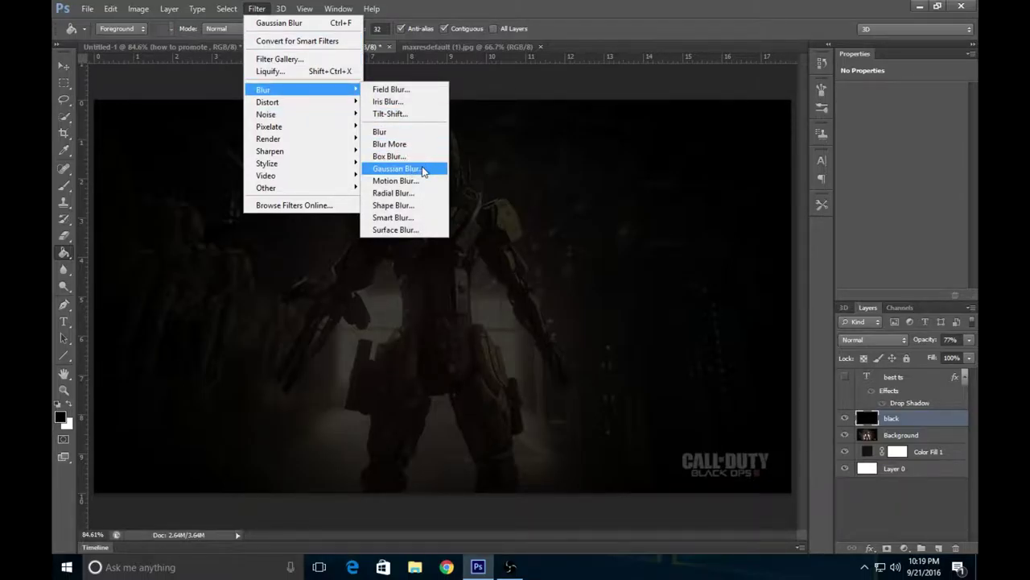
{"action": "left_click", "coordinate": [397, 168]}
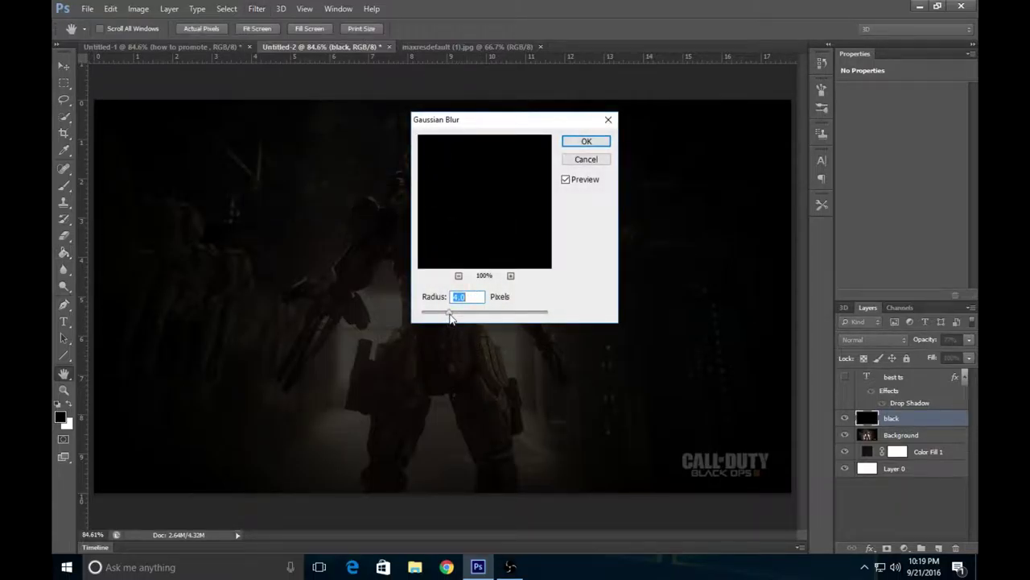
{"action": "left_click_drag", "start_coordinate": [450, 318], "coordinate": [468, 317]}
{"action": "left_click", "coordinate": [607, 119]}
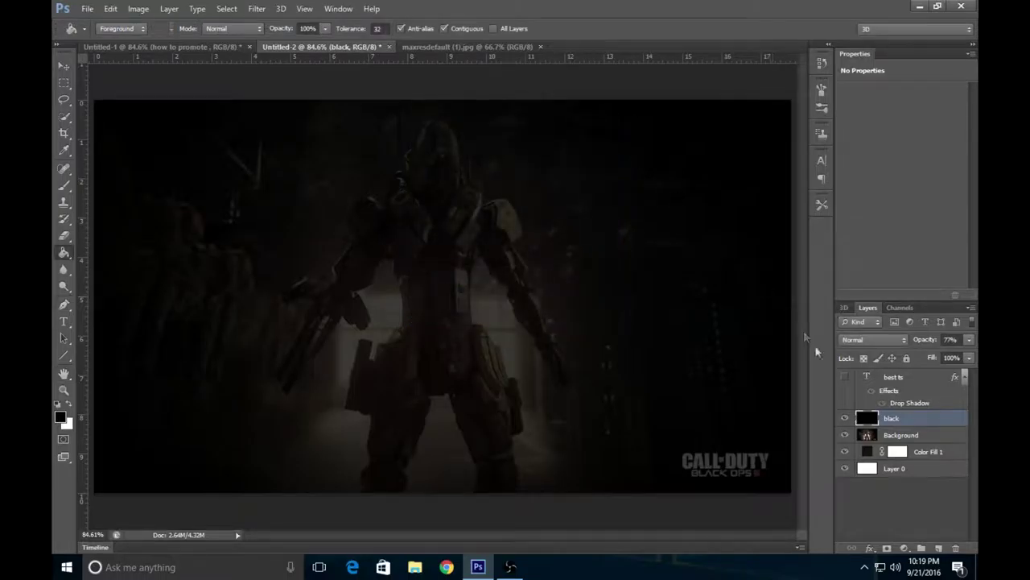
Apply a 4.4 px Gaussian Blur to the Background layer and show the BEST TS layer
{"action": "left_click", "coordinate": [920, 435]}
{"action": "left_click", "coordinate": [305, 8]}
{"action": "mouse_move", "coordinate": [259, 8]}
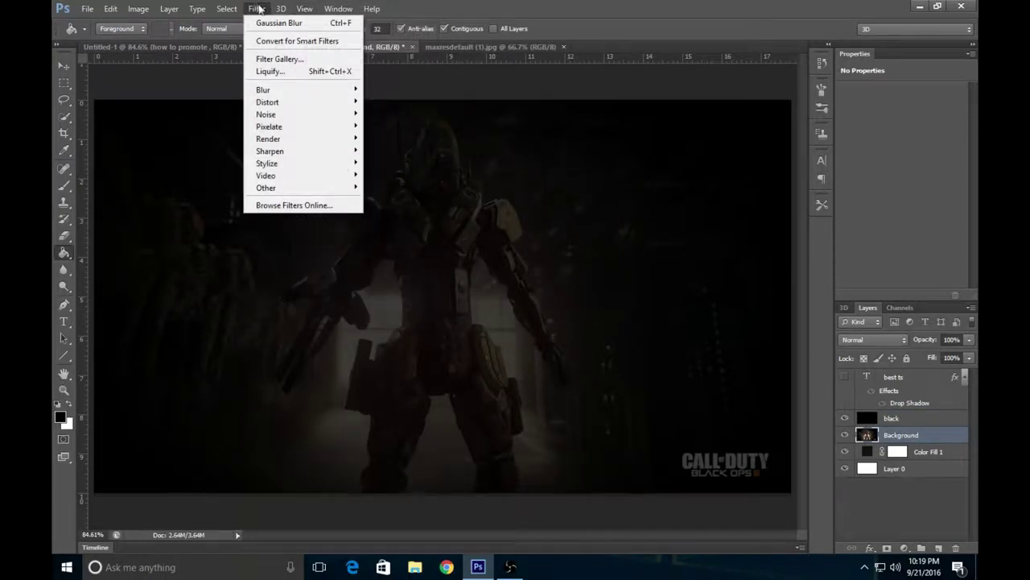
{"action": "mouse_move", "coordinate": [300, 90]}
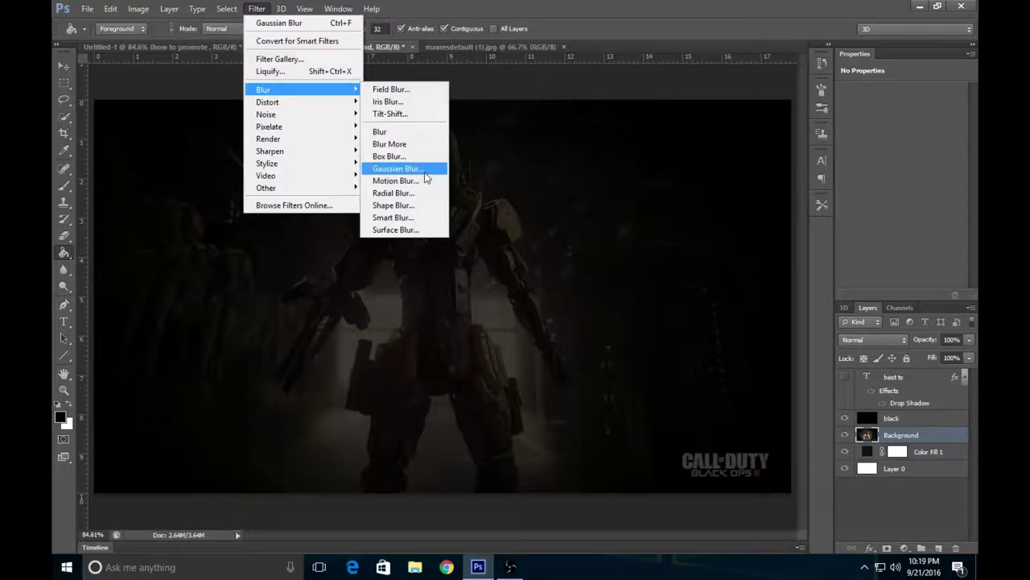
{"action": "left_click", "coordinate": [426, 174]}
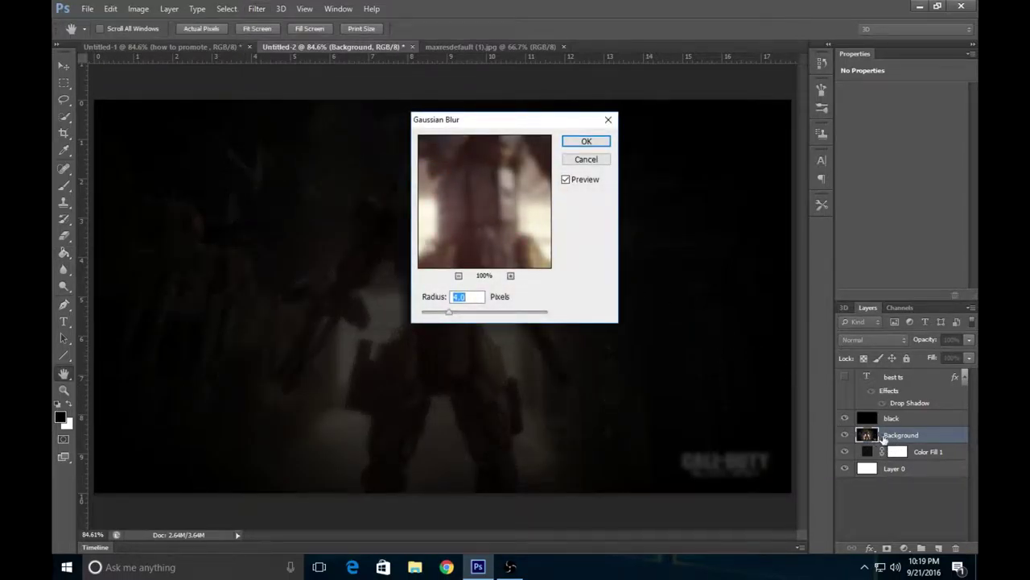
{"action": "left_click_drag", "start_coordinate": [452, 318], "coordinate": [456, 317]}
{"action": "left_click_drag", "start_coordinate": [455, 318], "coordinate": [452, 318]}
{"action": "left_click", "coordinate": [586, 142]}
{"action": "left_click", "coordinate": [844, 376]}
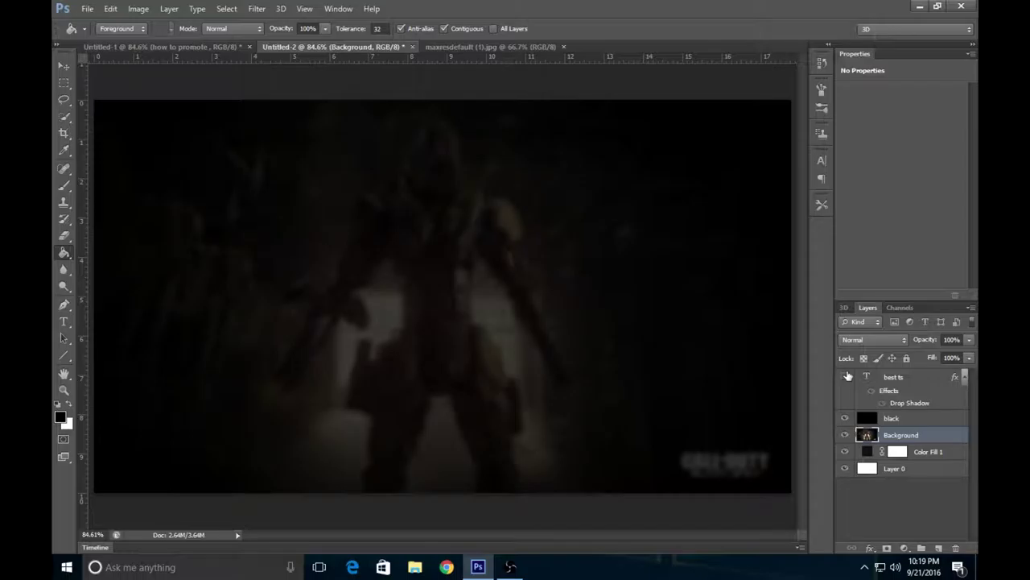
{"action": "left_click", "coordinate": [863, 378]}
Nudge the BEST TS text slightly, then retype it as 'quad feed with locus'
{"action": "left_click", "coordinate": [64, 68]}
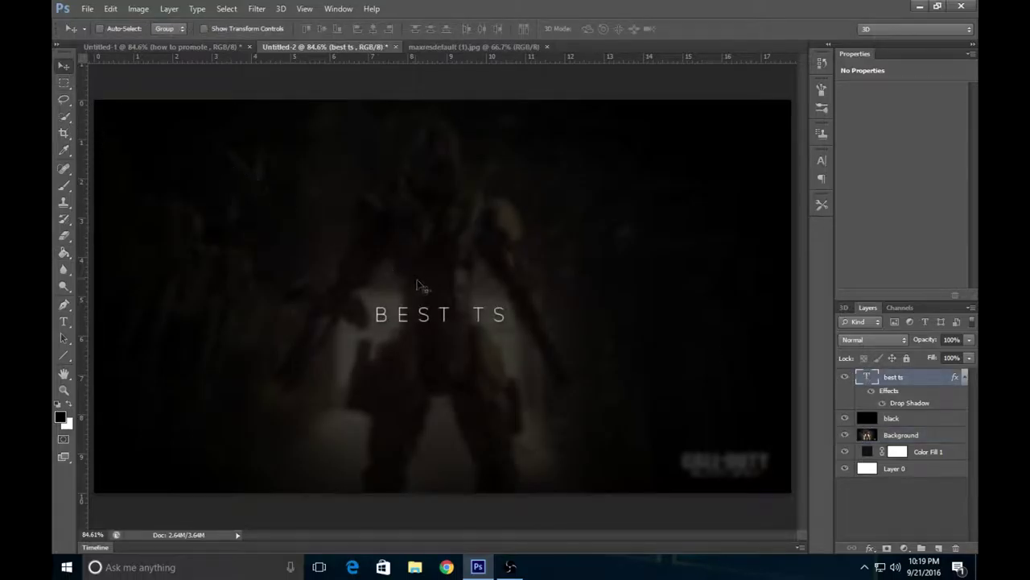
{"action": "mouse_move", "coordinate": [456, 314]}
{"action": "left_mouse_down"}
{"action": "mouse_move", "coordinate": [476, 265]}
{"action": "mouse_move", "coordinate": [466, 318]}
{"action": "left_mouse_up"}
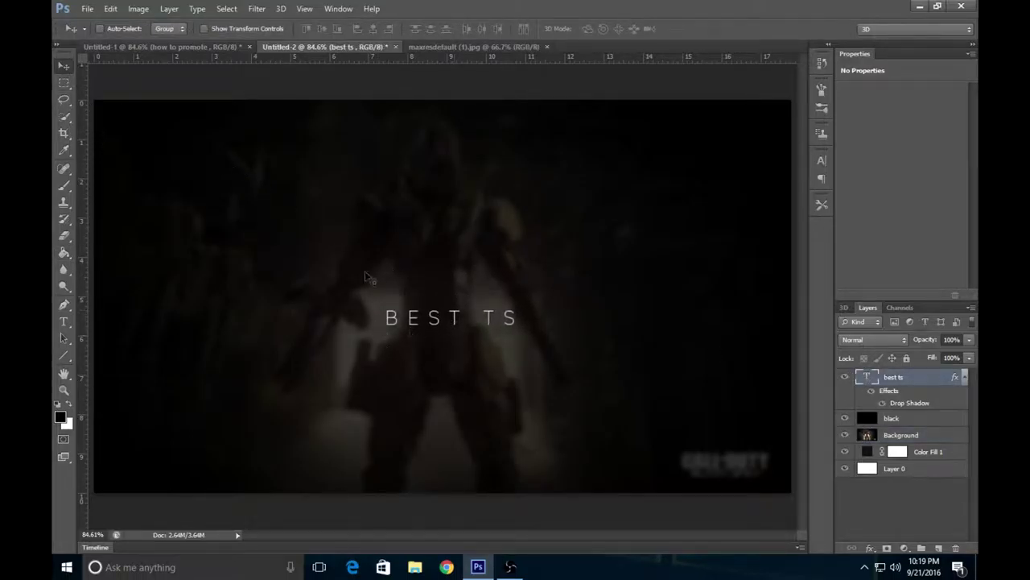
{"action": "double_click", "coordinate": [867, 377]}
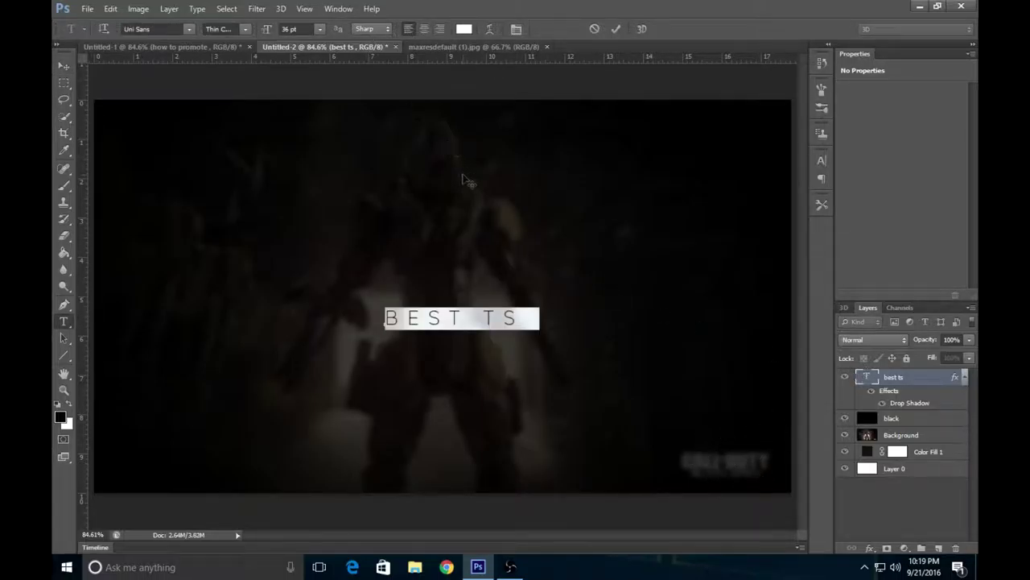
{"action": "key", "text": "BackSpace"}
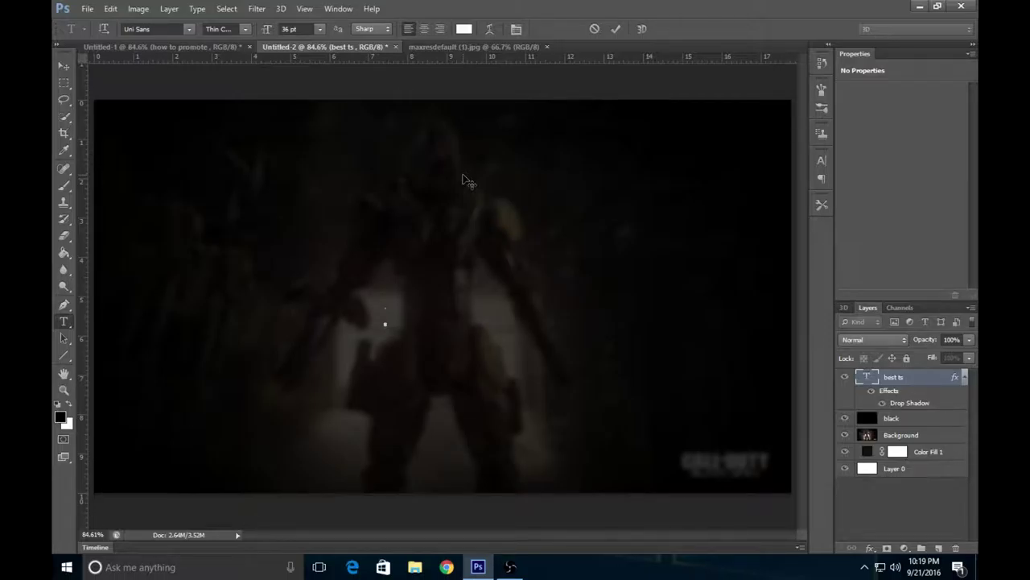
{"action": "type", "text": "quan feed"}
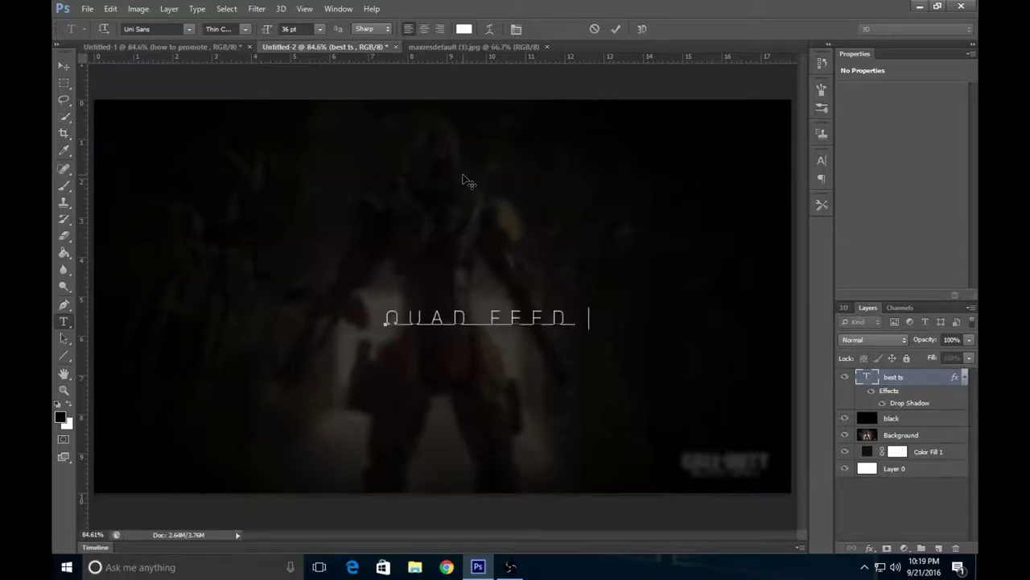
{"action": "type", "text": " q"}
{"action": "key", "text": "BackSpace"}
{"action": "key", "text": "BackSpace"}
{"action": "type", "text": "with locus"}
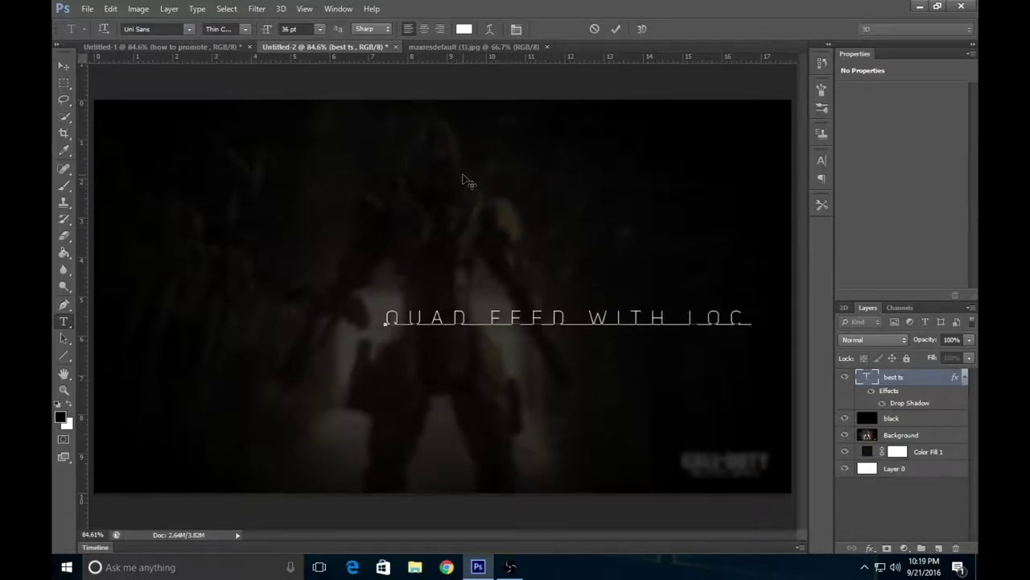
{"action": "left_click", "coordinate": [64, 64]}
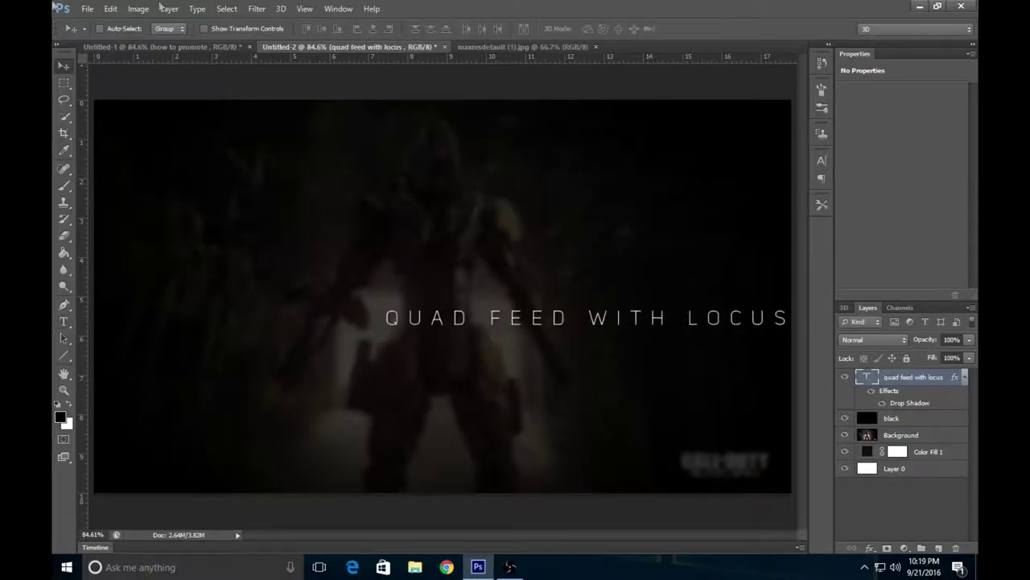
Move the subtitle near the centre, then add vertical and horizontal guides at the canvas centre
{"action": "left_click_drag", "start_coordinate": [724, 320], "coordinate": [583, 299]}
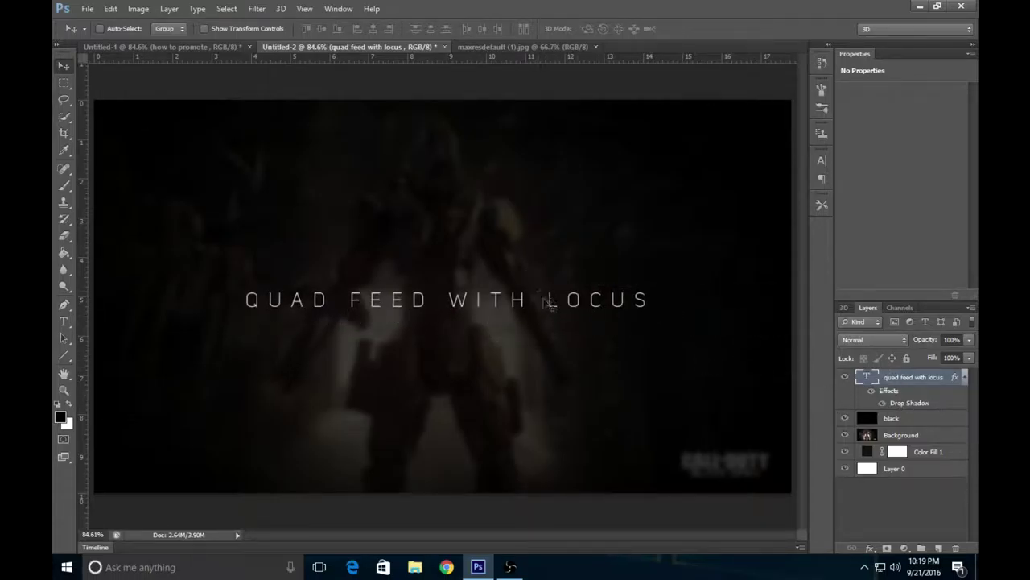
{"action": "mouse_move", "coordinate": [549, 295]}
{"action": "left_mouse_down"}
{"action": "mouse_move", "coordinate": [573, 293]}
{"action": "mouse_move", "coordinate": [540, 298]}
{"action": "mouse_move", "coordinate": [551, 303]}
{"action": "mouse_move", "coordinate": [542, 294]}
{"action": "left_mouse_up"}
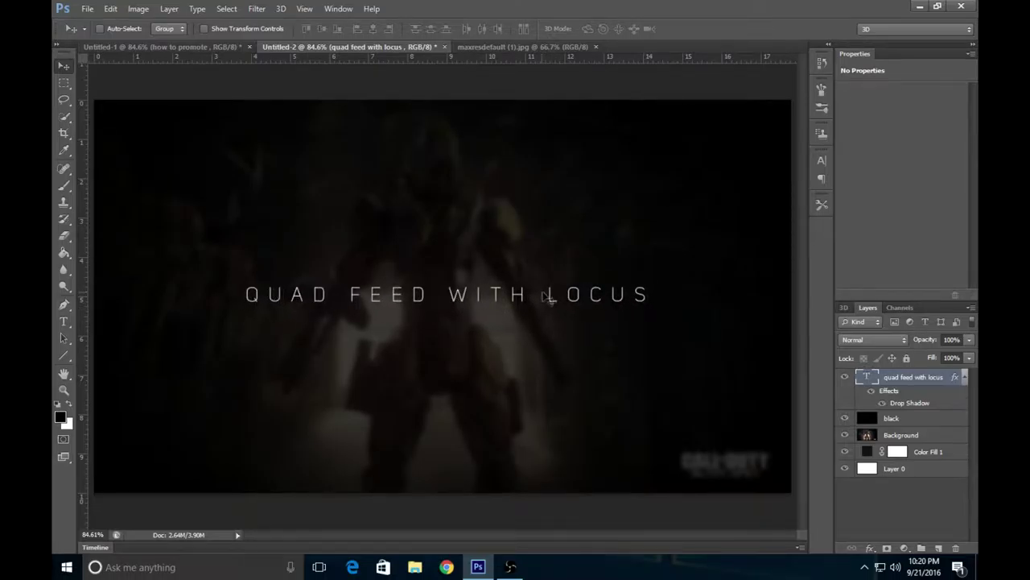
{"action": "left_click", "coordinate": [934, 471]}
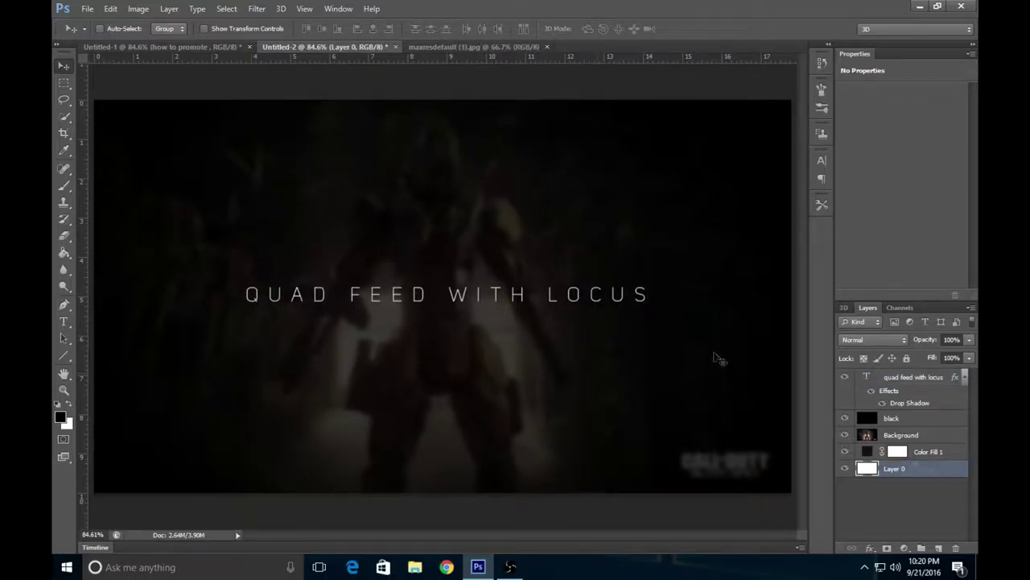
{"action": "left_click", "coordinate": [204, 29]}
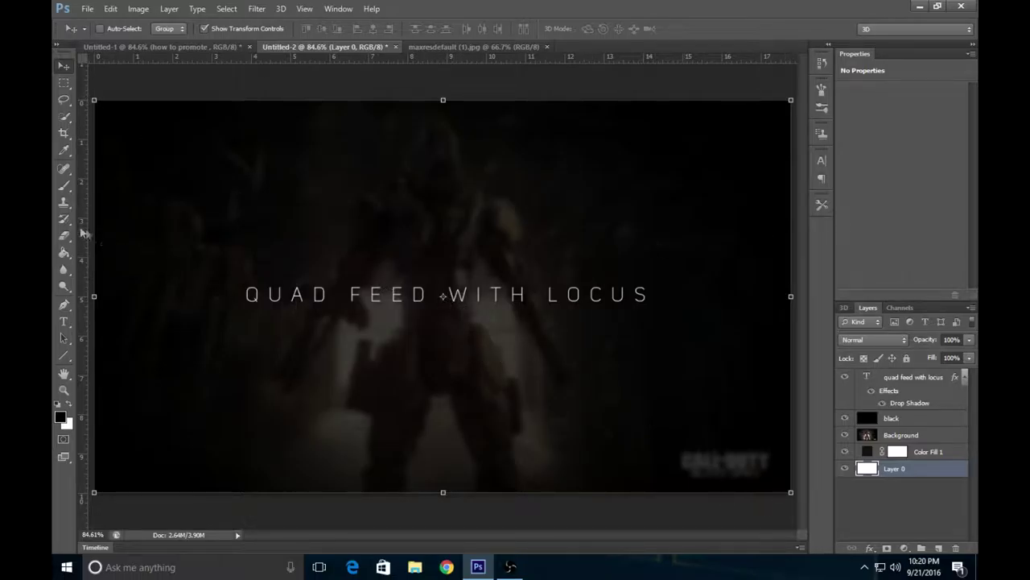
{"action": "left_click_drag", "start_coordinate": [84, 201], "coordinate": [447, 215]}
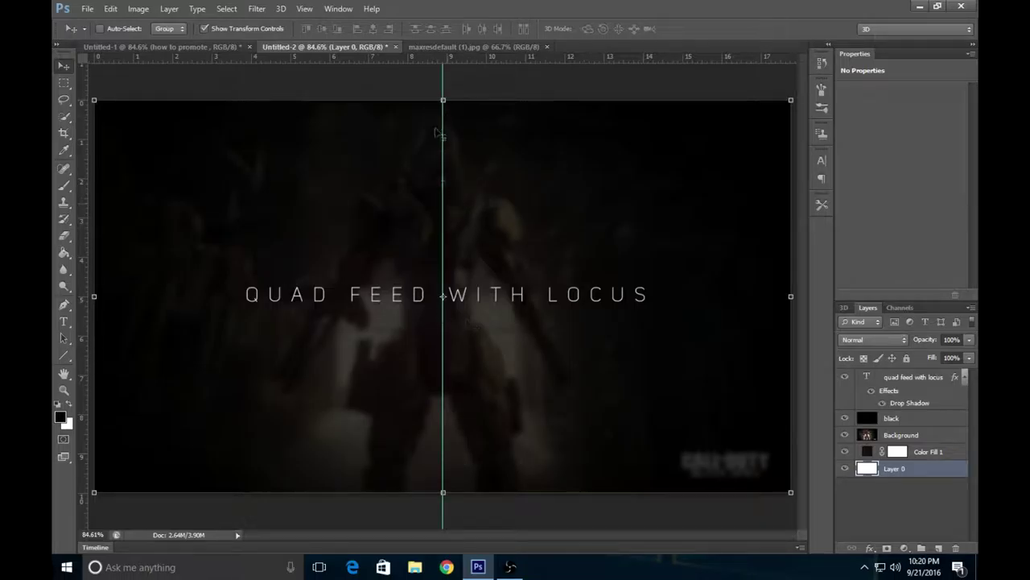
{"action": "left_click_drag", "start_coordinate": [445, 58], "coordinate": [448, 296]}
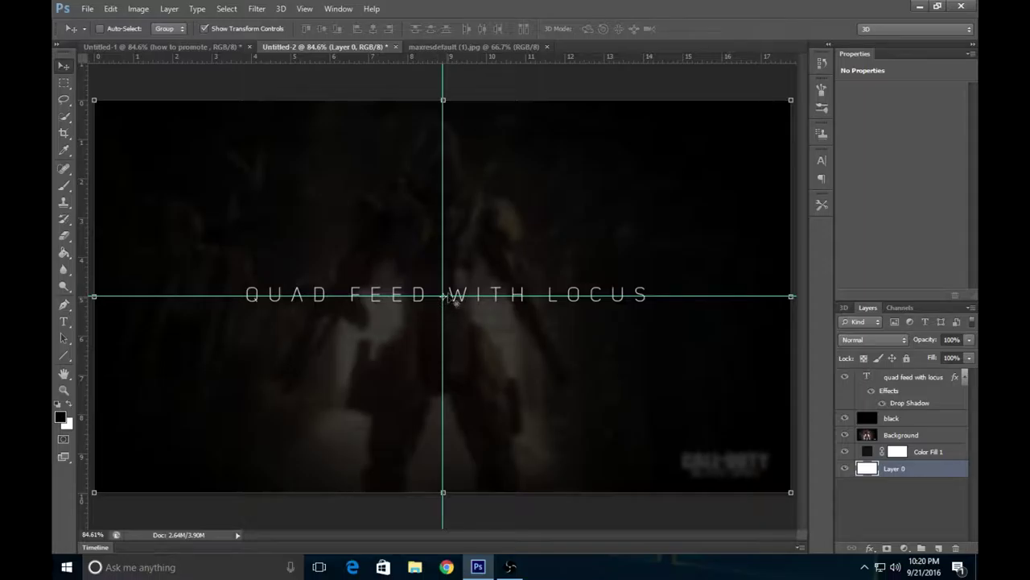
Drag the QUAD FEED WITH LOCUS layer onto the guide crossing and hide the transform bounds
{"action": "left_click", "coordinate": [911, 376]}
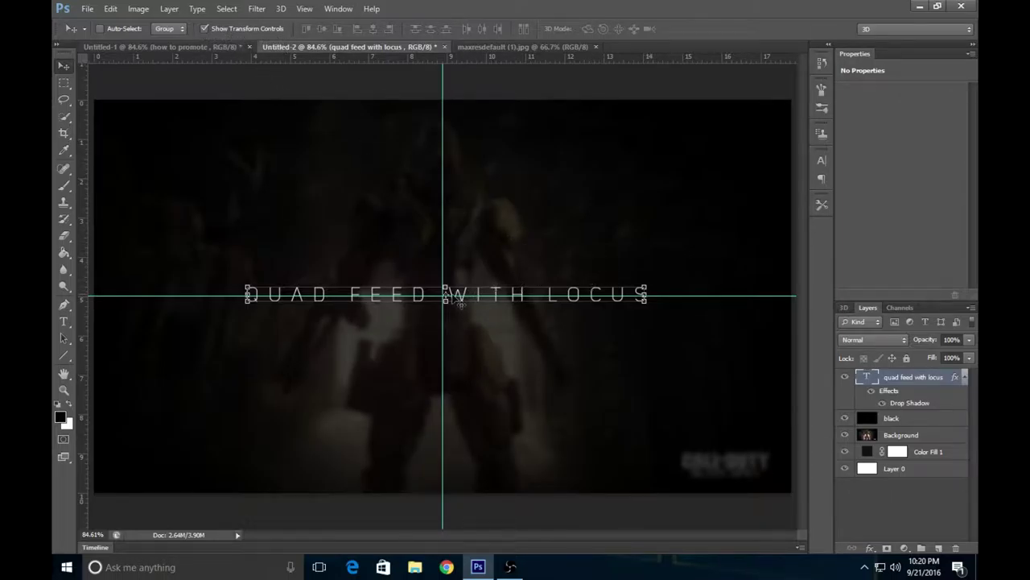
{"action": "left_click_drag", "start_coordinate": [530, 240], "coordinate": [526, 243]}
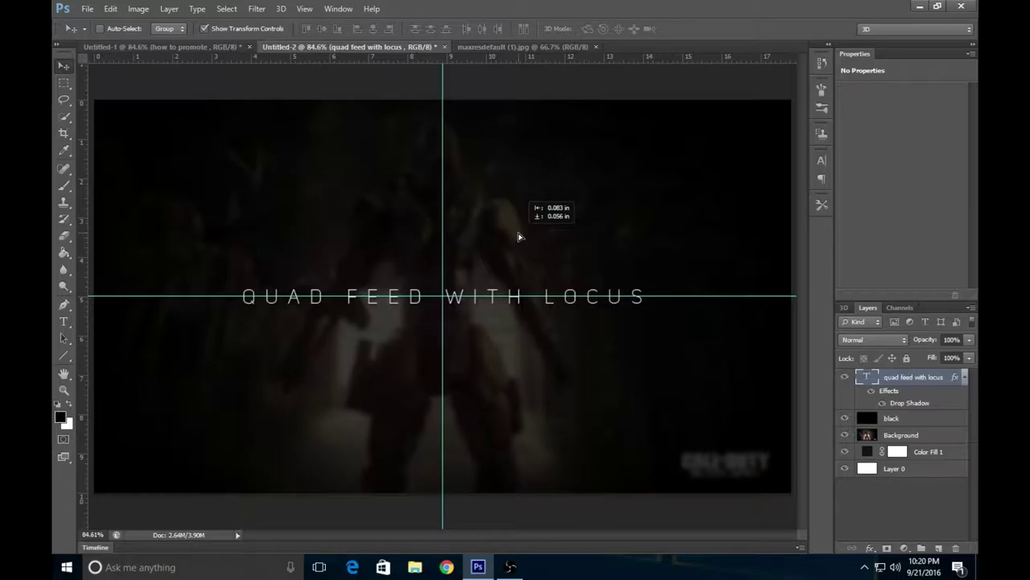
{"action": "left_click", "coordinate": [213, 30]}
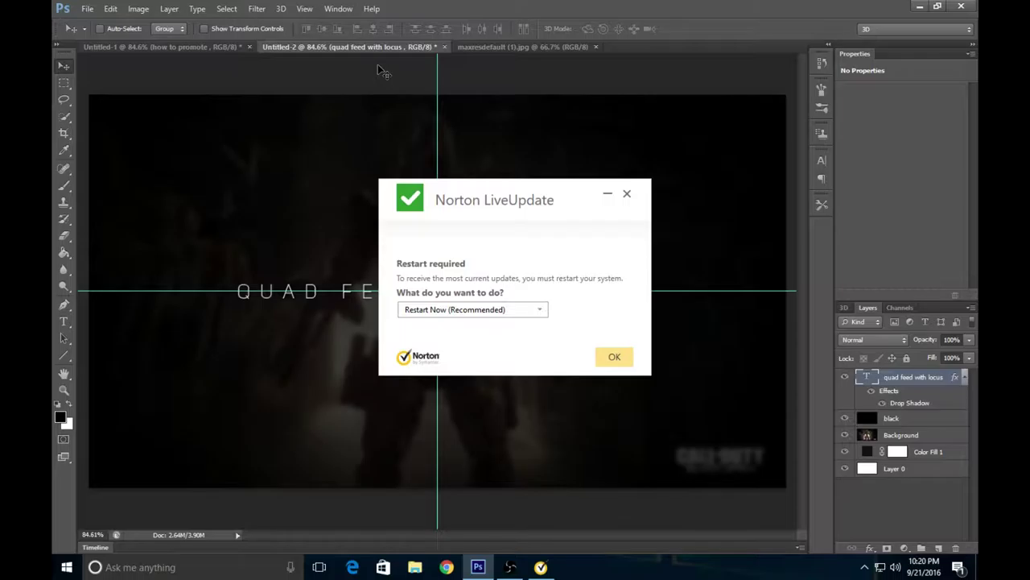
Dismiss the Norton notification, show the rulers and close maxresdefault (1).jpg
{"action": "left_click", "coordinate": [627, 194]}
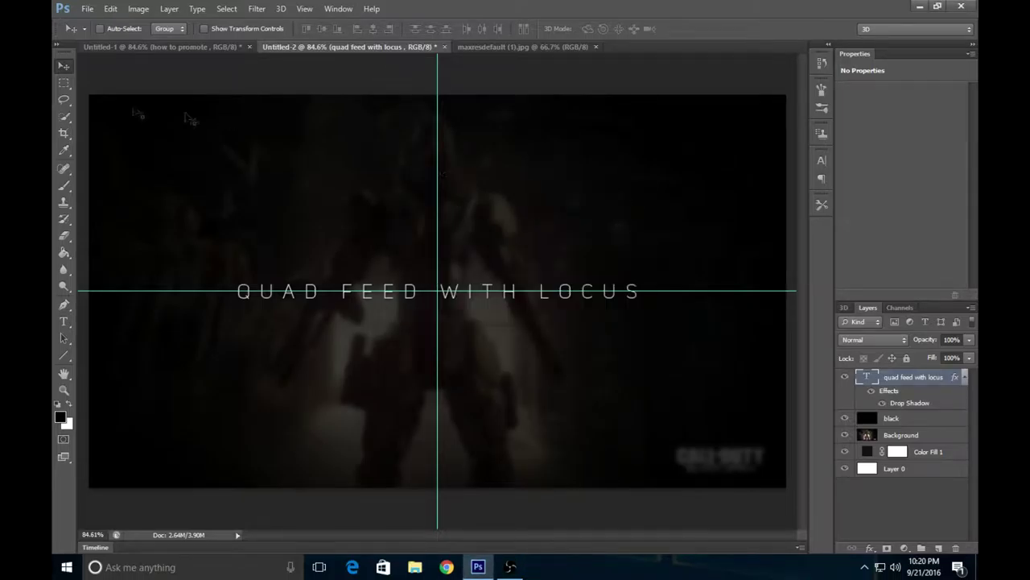
{"action": "key", "text": "ctrl+r"}
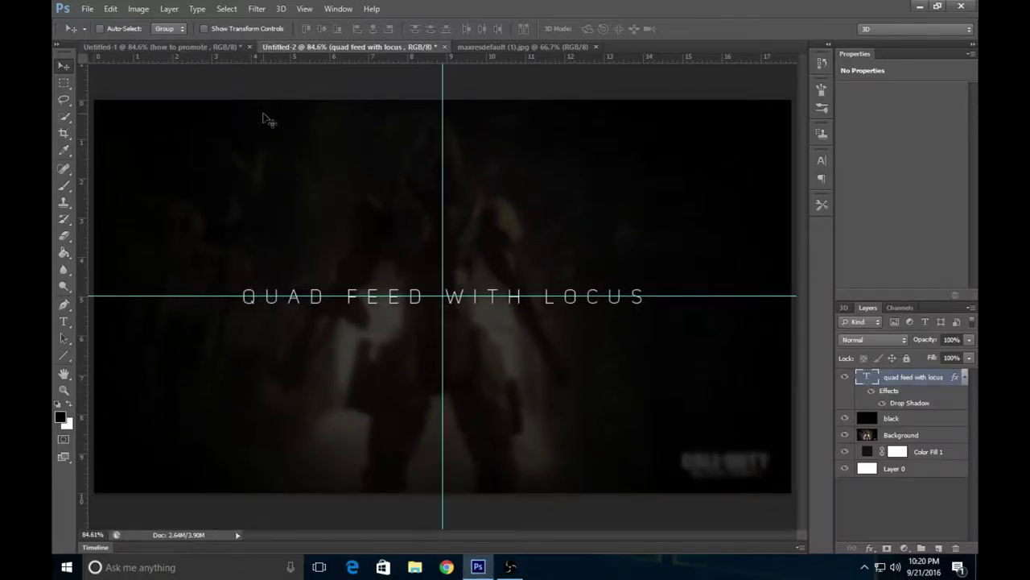
{"action": "left_click", "coordinate": [555, 47]}
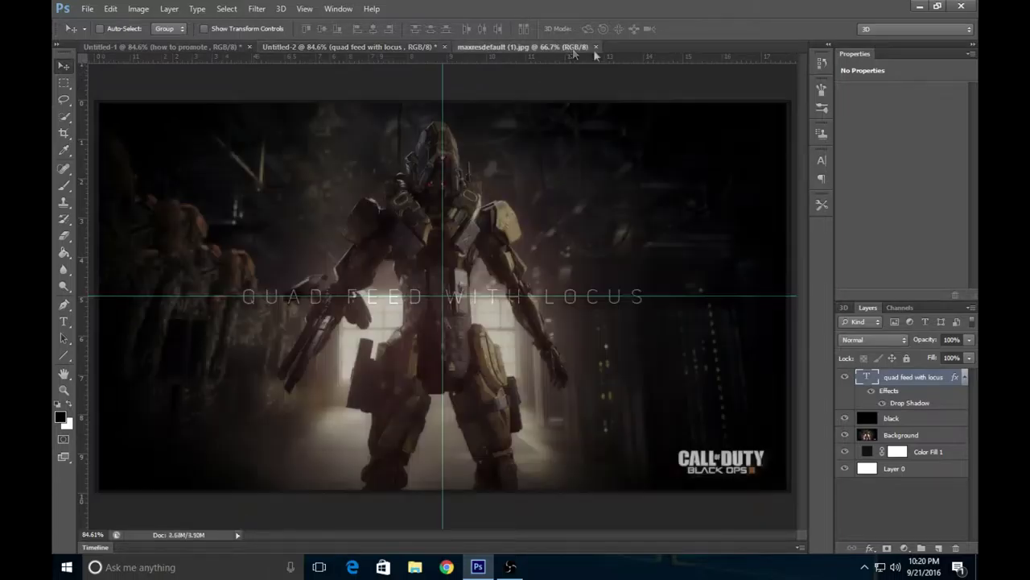
{"action": "left_click", "coordinate": [596, 46]}
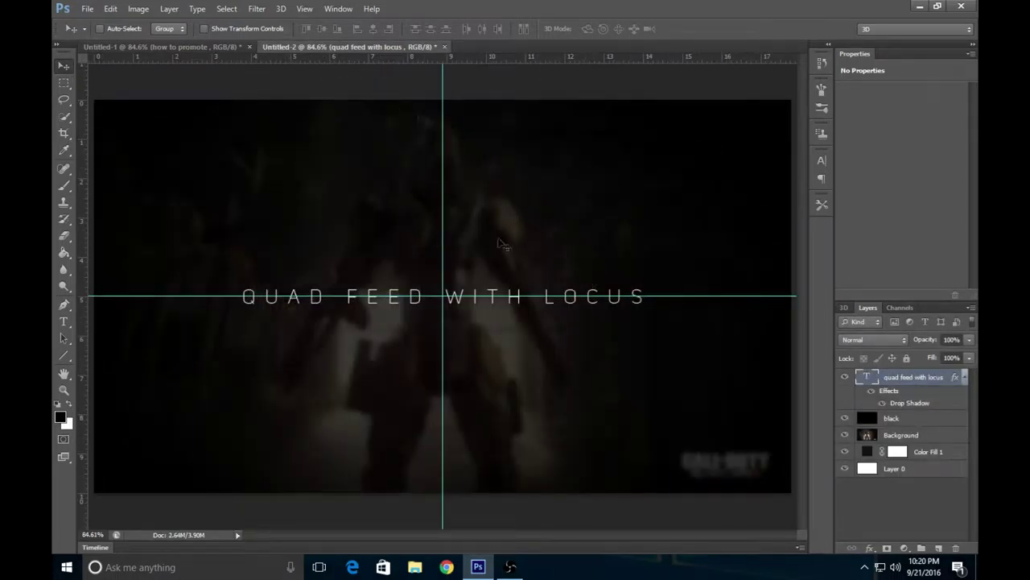
Clear all guides from the canvas via the View menu
{"action": "left_click", "coordinate": [305, 8]}
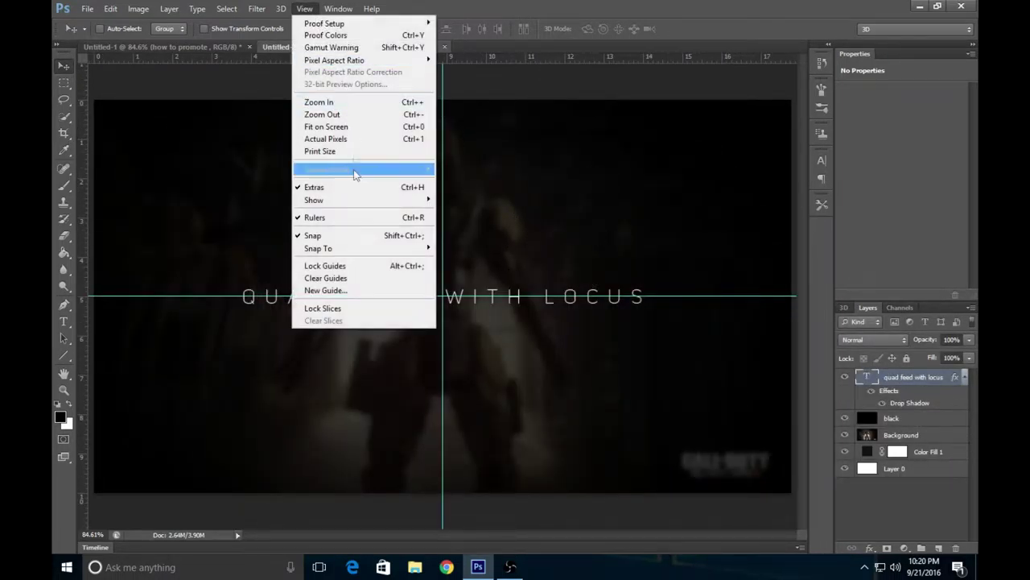
{"action": "left_click", "coordinate": [372, 277]}
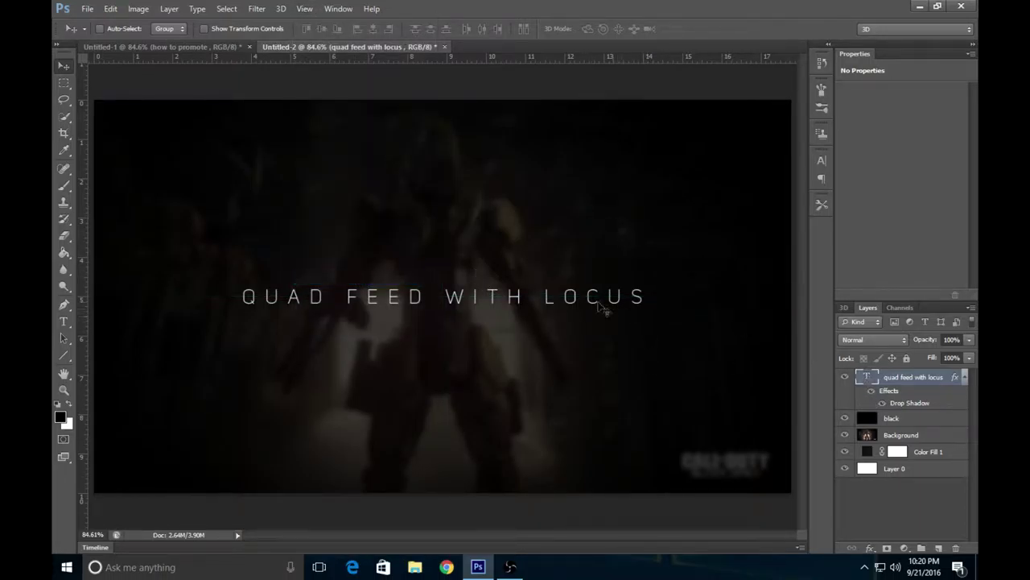
{"action": "left_click", "coordinate": [65, 322]}
Type 'FIRST FOR RED' in the Heavy font style above the subtitle and commit it
{"action": "left_click", "coordinate": [332, 233]}
{"action": "left_click", "coordinate": [247, 29]}
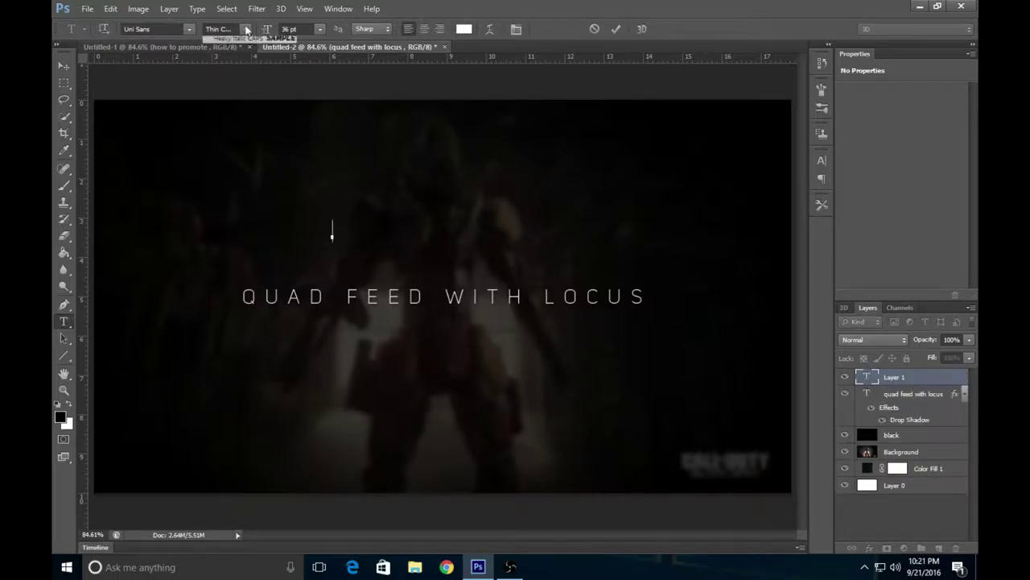
{"action": "left_click", "coordinate": [269, 65]}
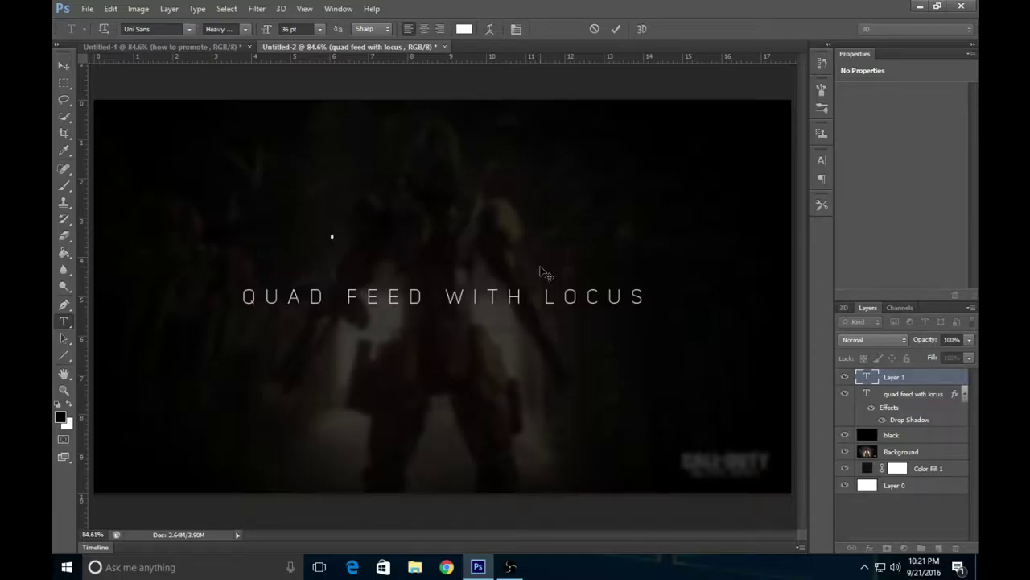
{"action": "type", "text": "FI R T"}
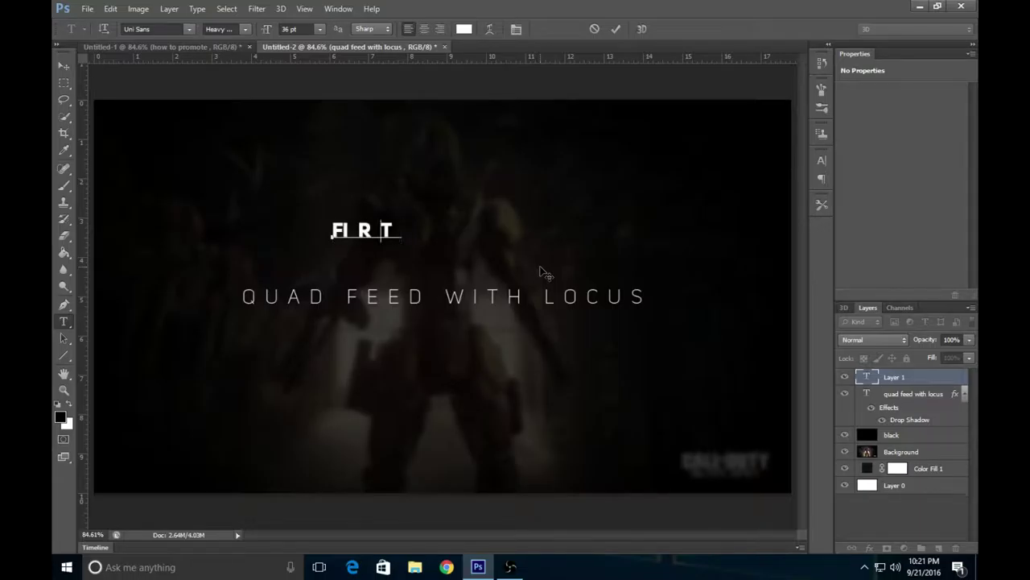
{"action": "key", "text": "BackSpace"}
{"action": "key", "text": "BackSpace"}
{"action": "key", "text": "BackSpace"}
{"action": "key", "text": "BackSpace"}
{"action": "key", "text": "BackSpace"}
{"action": "type", "text": "I R S T FOR RED"}
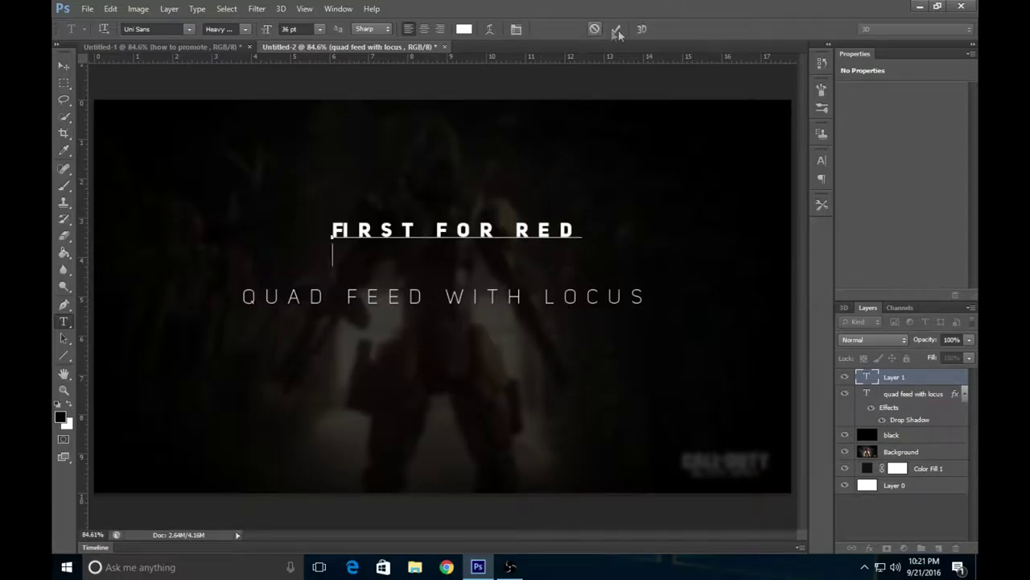
{"action": "left_click", "coordinate": [616, 30]}
{"action": "double_click", "coordinate": [867, 375]}
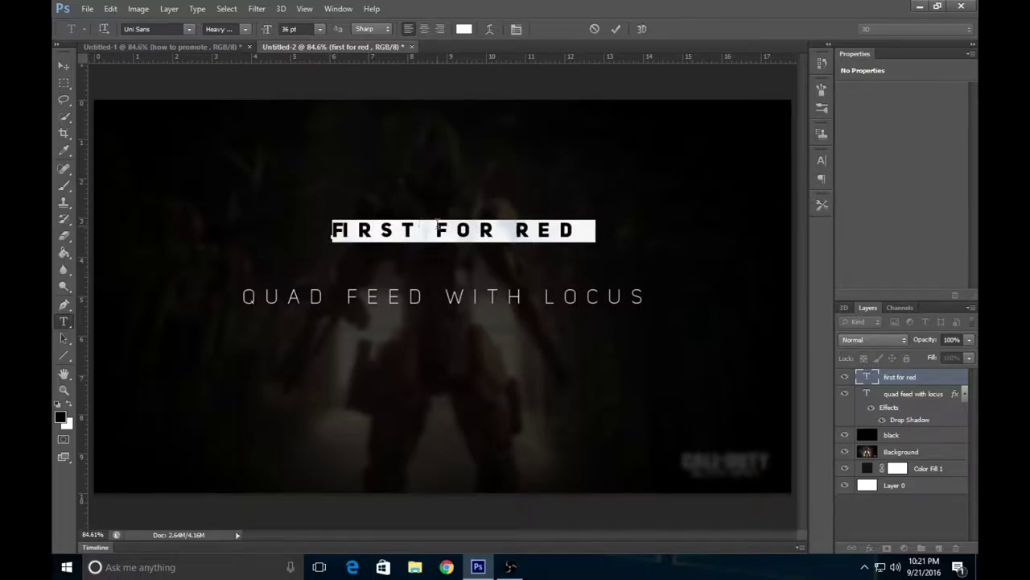
Set the FIRST FOR RED title's letter tracking to 0 in the Character panel
{"action": "left_click", "coordinate": [816, 160]}
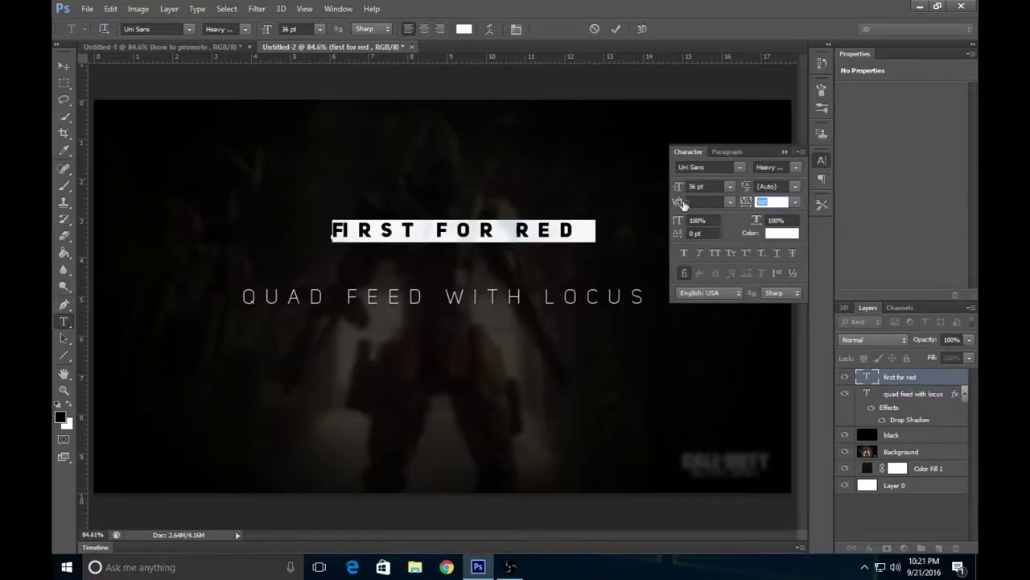
{"action": "type", "text": "0"}
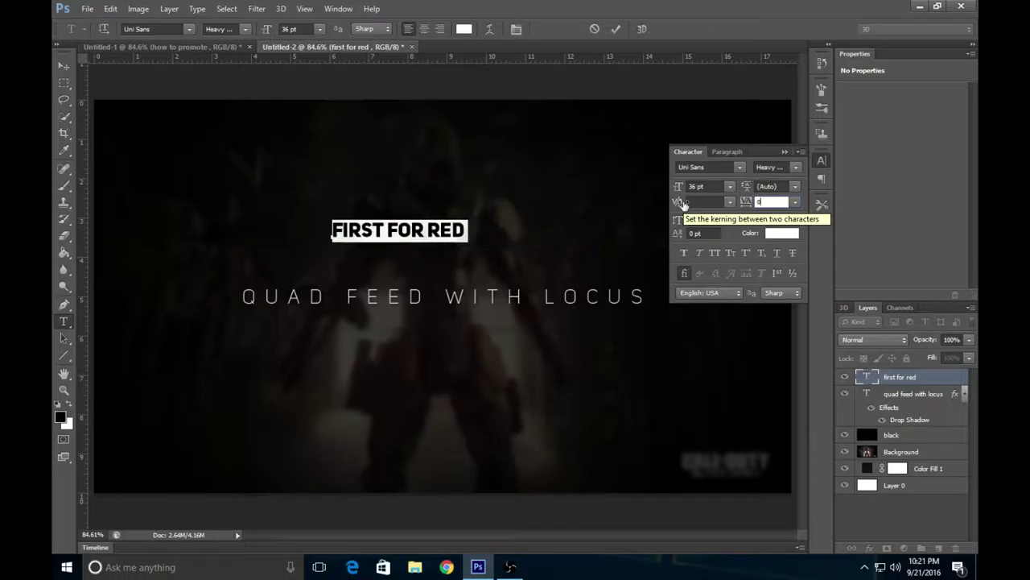
{"action": "key", "text": "Return"}
{"action": "left_click", "coordinate": [615, 30]}
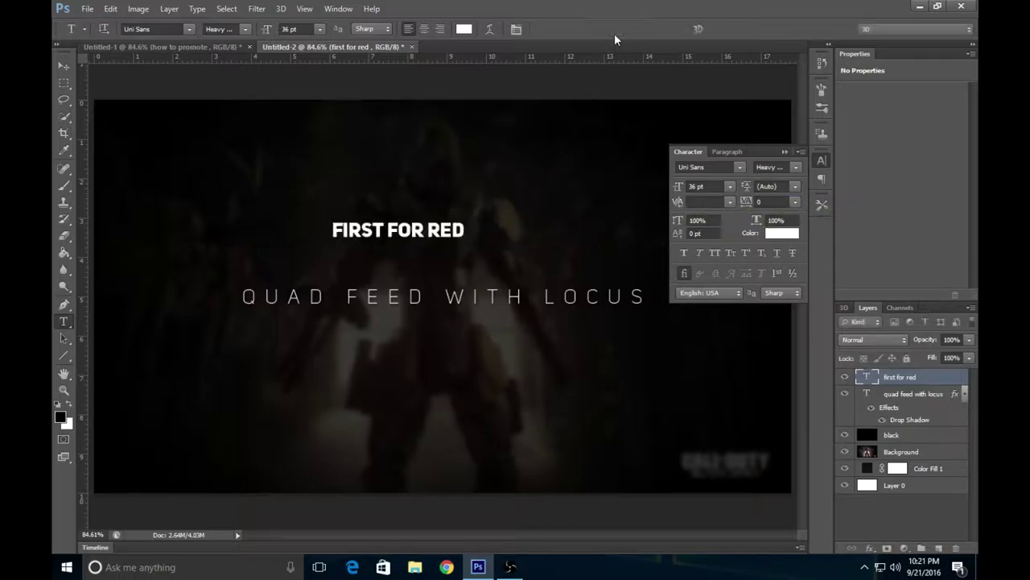
{"action": "left_click", "coordinate": [785, 152]}
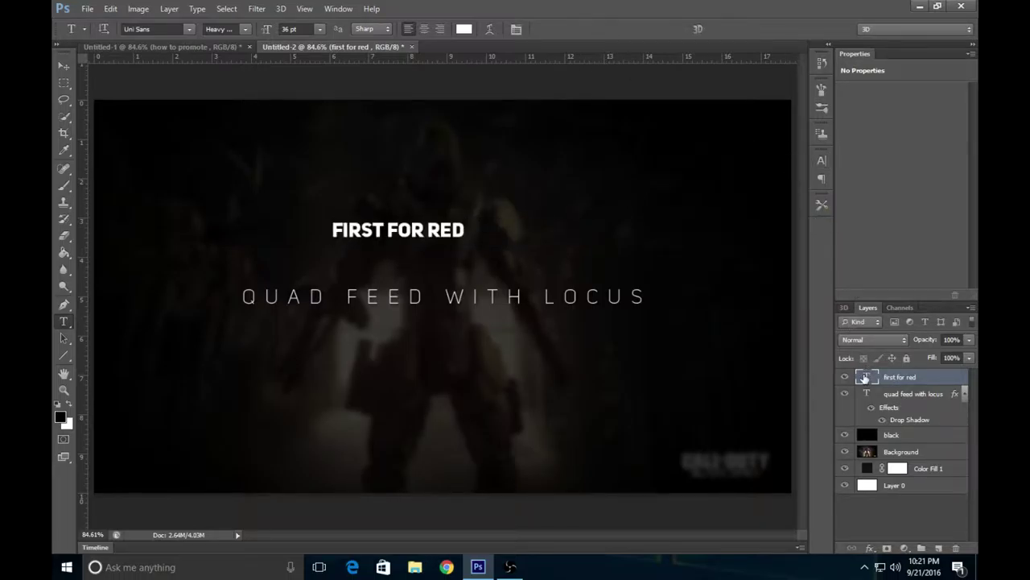
Enlarge the title to 72 pt and move it down just above the subtitle
{"action": "double_click", "coordinate": [864, 377]}
{"action": "left_click", "coordinate": [321, 29]}
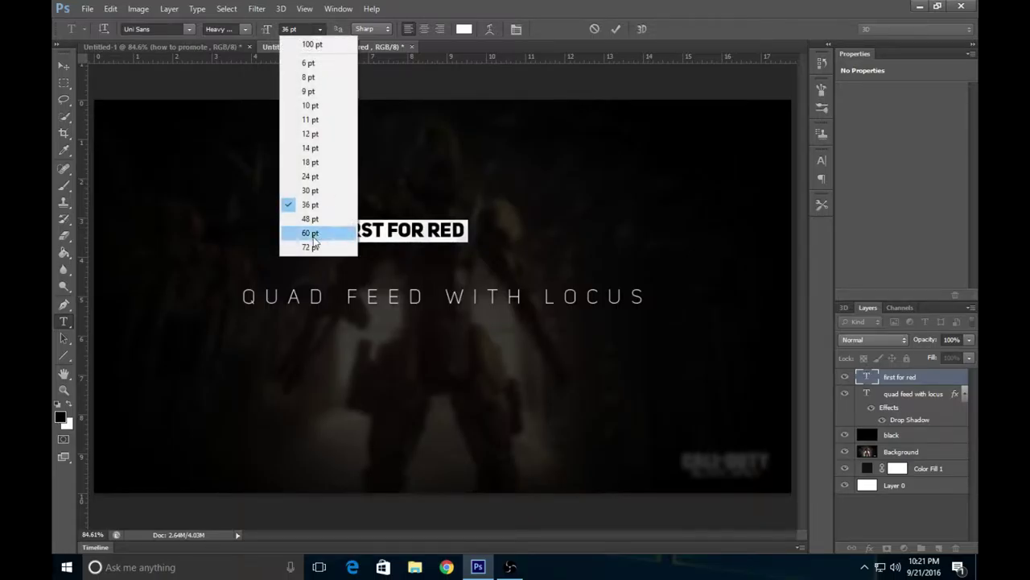
{"action": "left_click", "coordinate": [318, 246]}
{"action": "left_click", "coordinate": [616, 29]}
{"action": "key", "text": "v"}
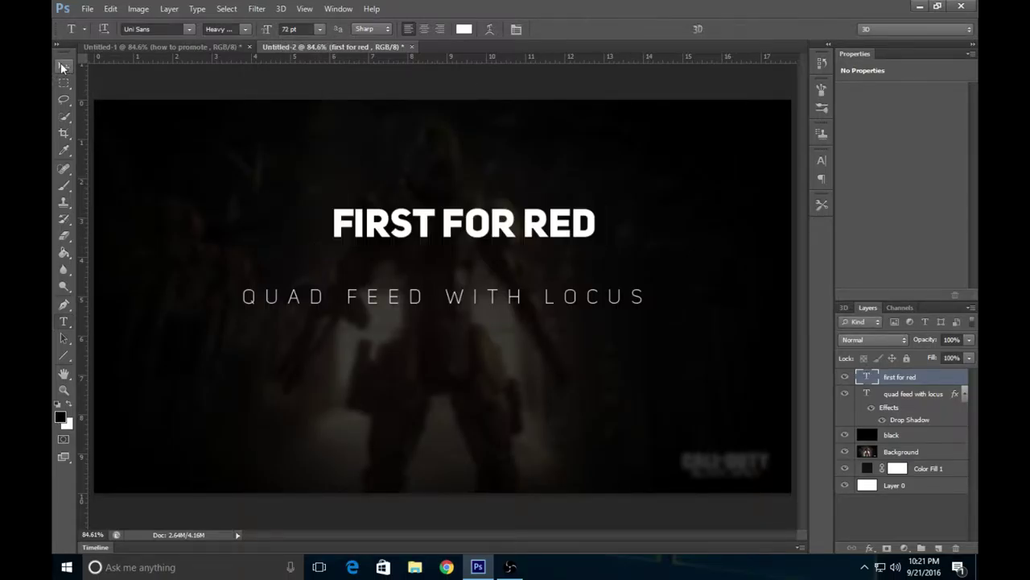
{"action": "left_click_drag", "start_coordinate": [519, 215], "coordinate": [509, 260]}
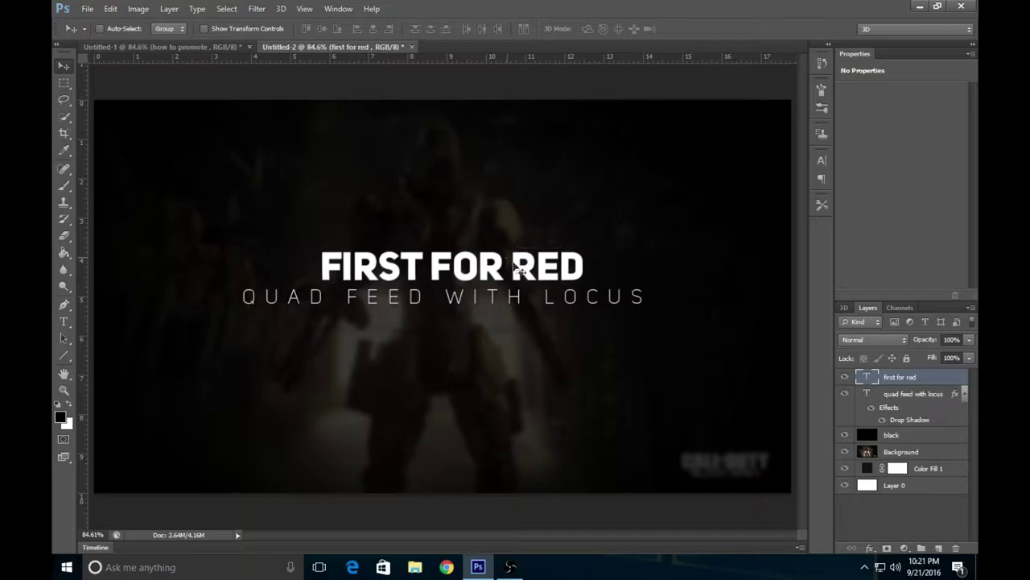
{"action": "left_click", "coordinate": [893, 484]}
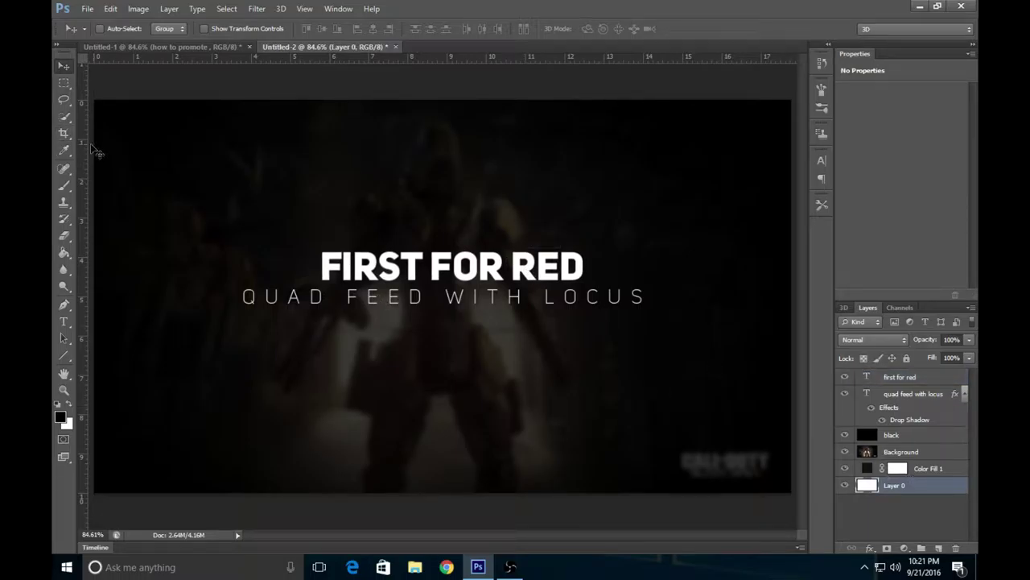
Add centre guides and position FIRST FOR RED centred just above the subtitle
{"action": "left_click", "coordinate": [205, 28]}
{"action": "left_click_drag", "start_coordinate": [84, 137], "coordinate": [441, 161]}
{"action": "left_click_drag", "start_coordinate": [430, 65], "coordinate": [451, 297]}
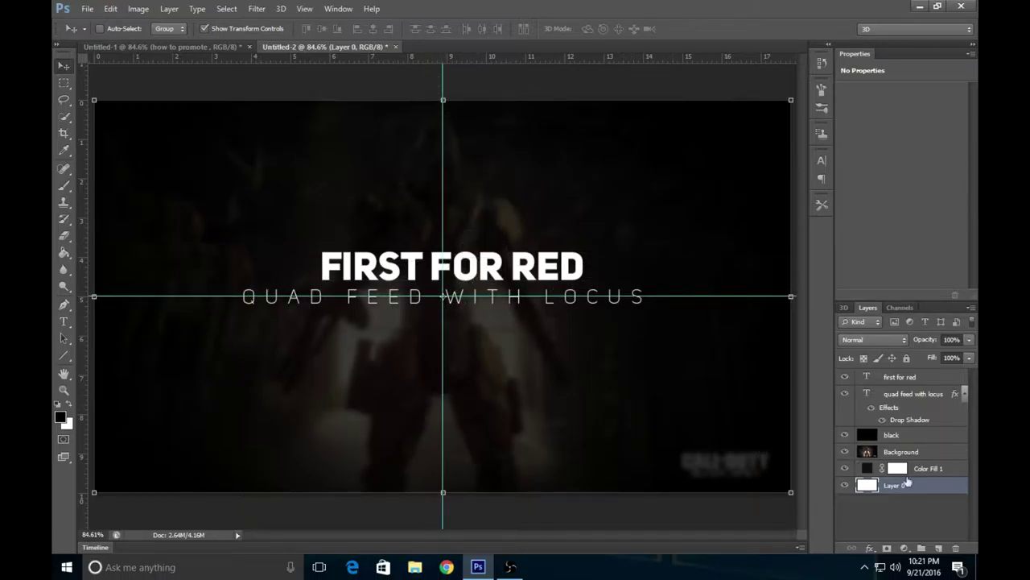
{"action": "left_click", "coordinate": [930, 380]}
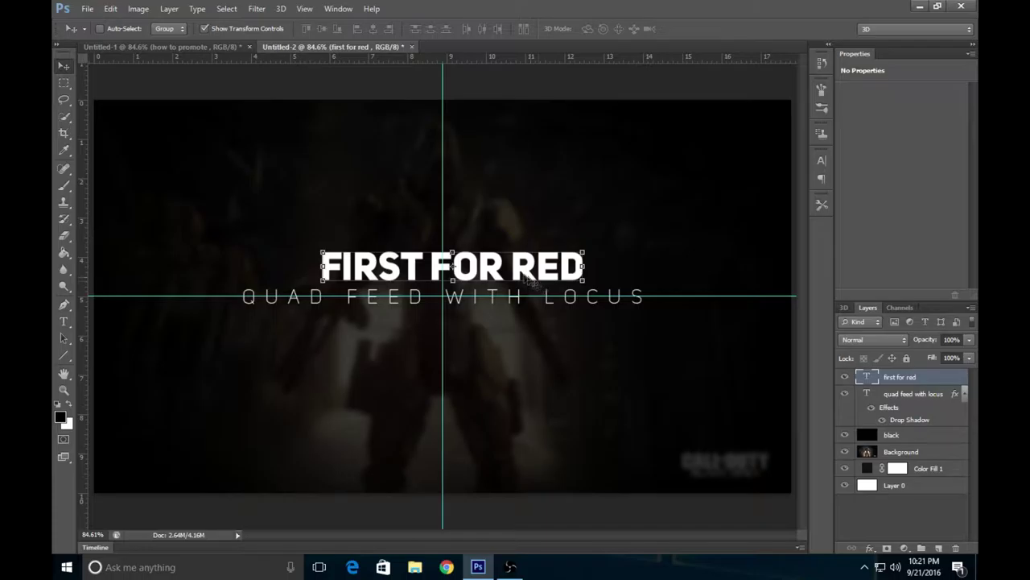
{"action": "left_click_drag", "start_coordinate": [524, 277], "coordinate": [515, 275]}
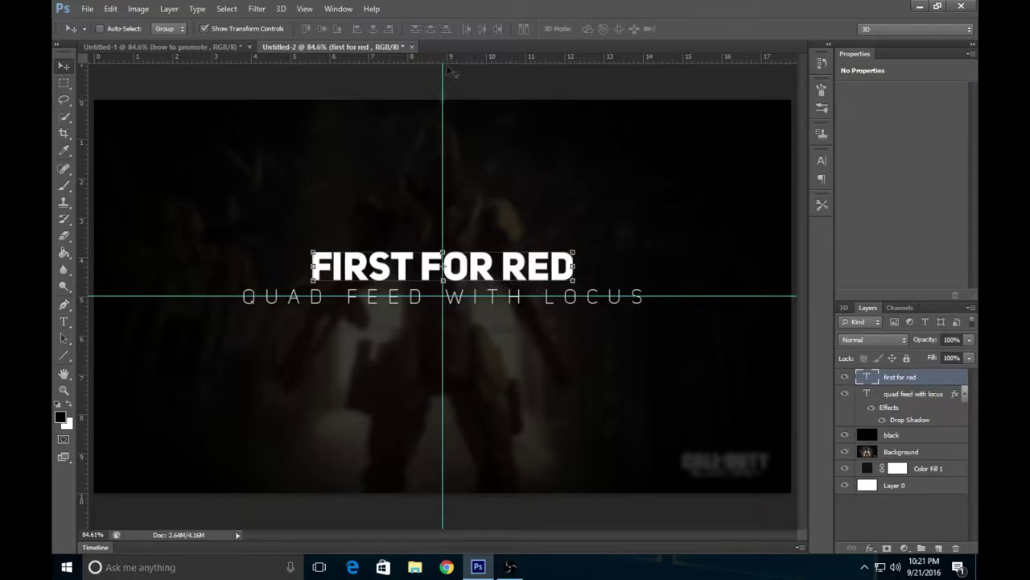
{"action": "left_click_drag", "start_coordinate": [503, 523], "coordinate": [471, 353]}
{"action": "left_click_drag", "start_coordinate": [482, 109], "coordinate": [496, 264]}
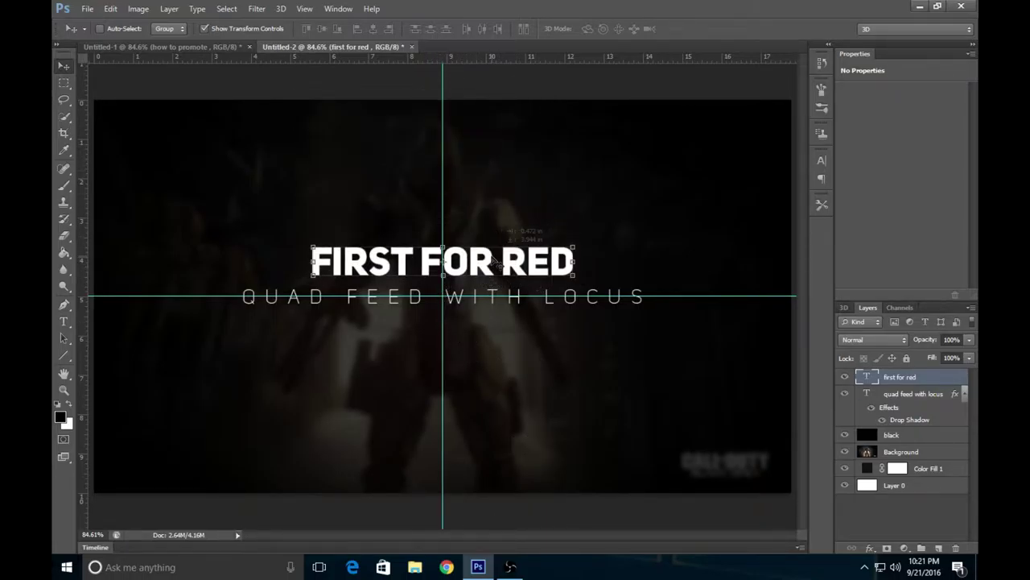
Turn off Show Transform Controls and hide the guides with View > Extras
{"action": "left_click", "coordinate": [238, 29]}
{"action": "left_click", "coordinate": [305, 8]}
{"action": "left_click", "coordinate": [350, 188]}
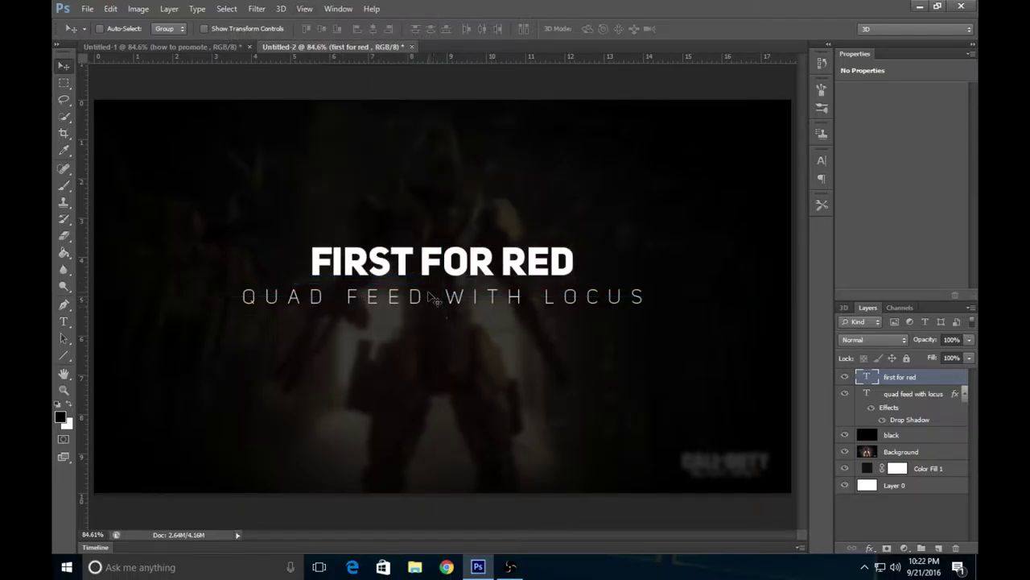
{"action": "double_click", "coordinate": [934, 380]}
Enable Drop Shadow on the FIRST FOR RED layer and confirm with OK
{"action": "left_click", "coordinate": [561, 435]}
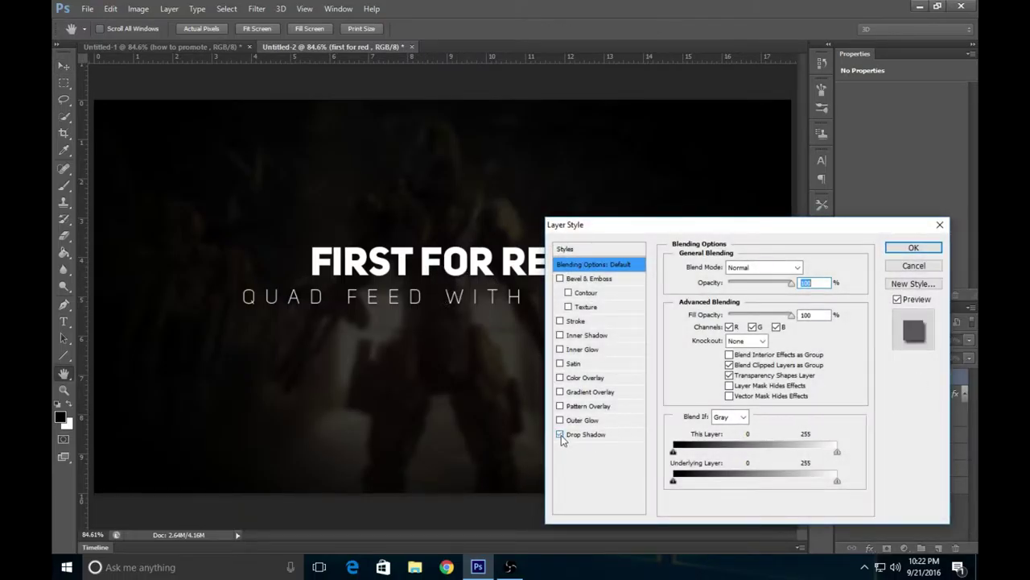
{"action": "left_click", "coordinate": [914, 247]}
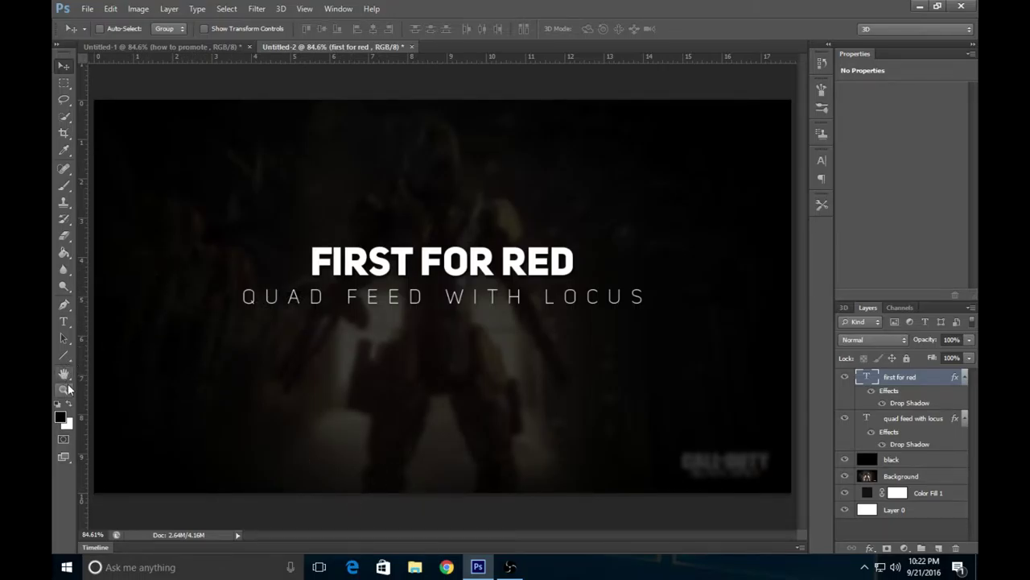
Set white as foreground and draw a closed triangle path at the canvas's top-right corner
{"action": "left_click", "coordinate": [75, 304]}
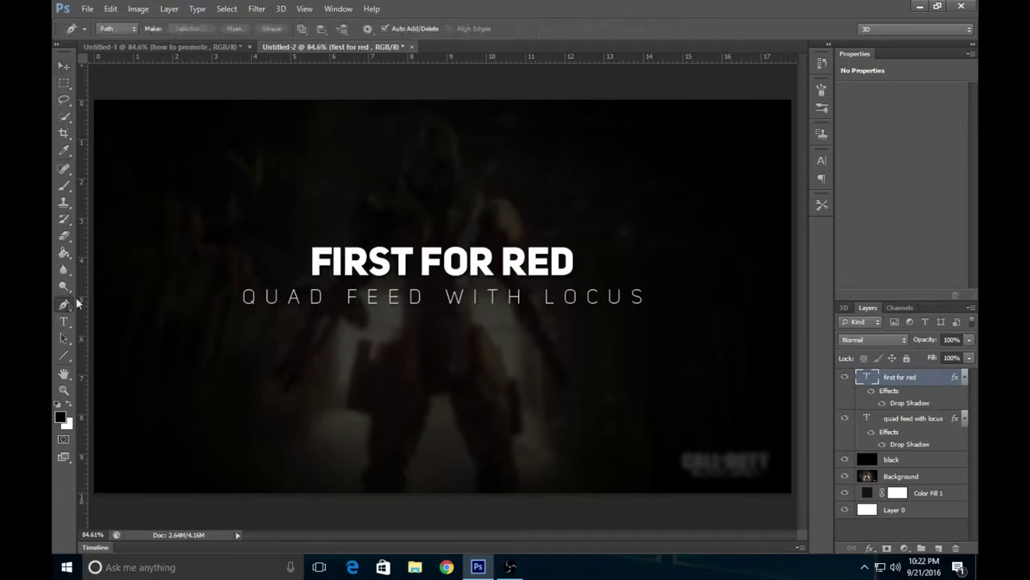
{"action": "left_click", "coordinate": [69, 404]}
{"action": "right_click", "coordinate": [70, 303]}
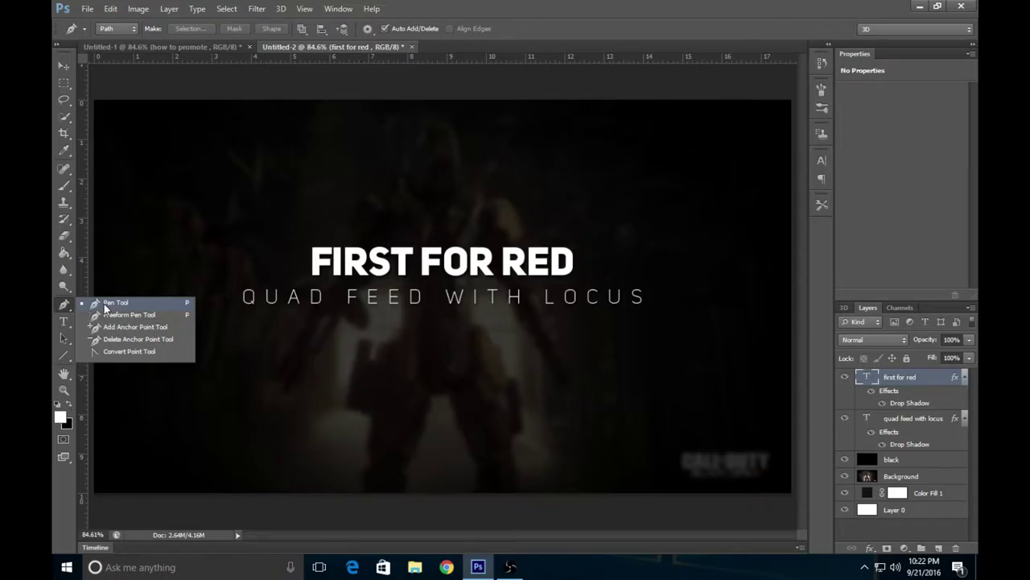
{"action": "left_click", "coordinate": [105, 304]}
{"action": "left_click", "coordinate": [633, 93]}
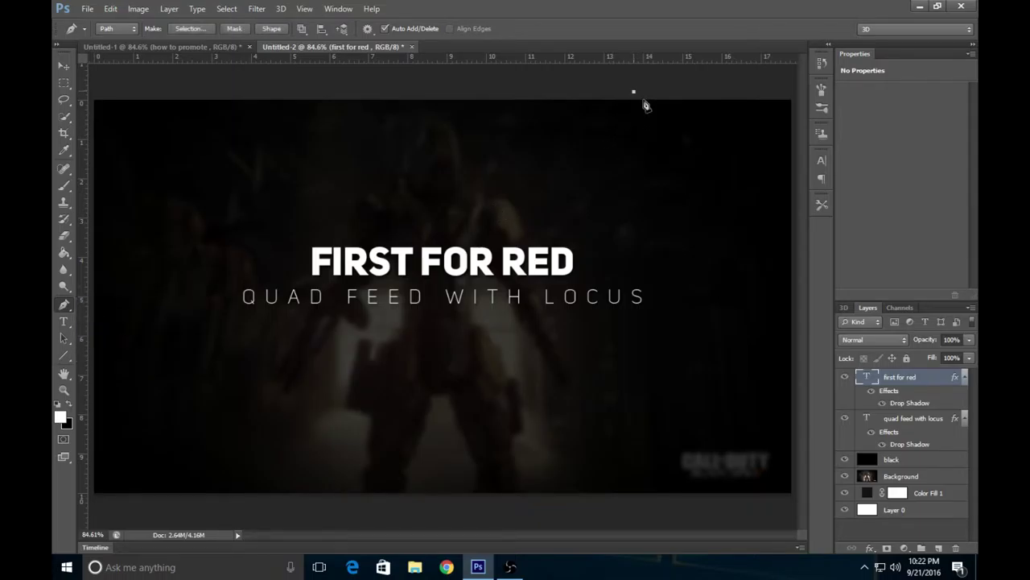
{"action": "left_click", "coordinate": [794, 216]}
{"action": "left_click", "coordinate": [795, 80]}
{"action": "left_click", "coordinate": [634, 92]}
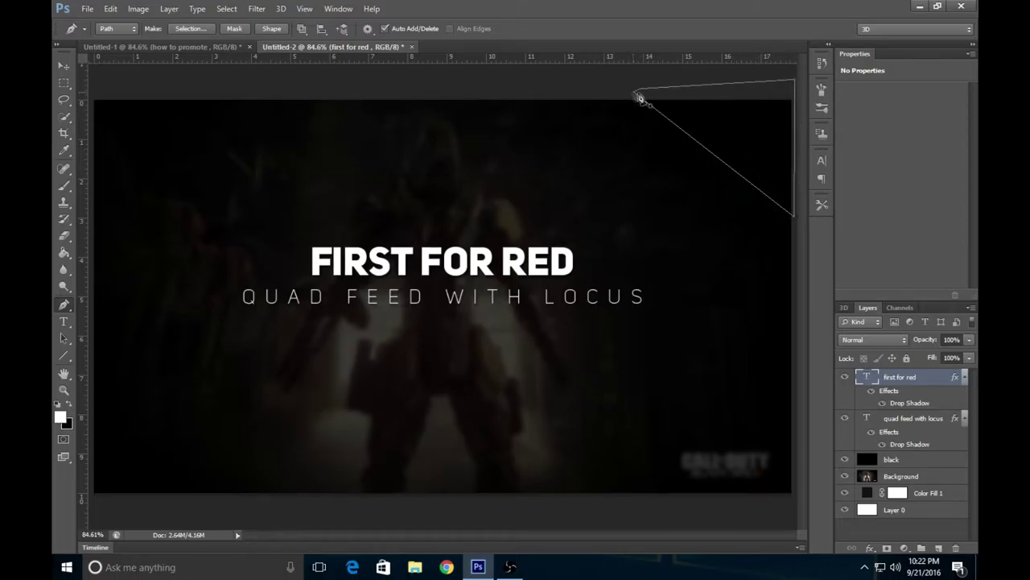
Convert the triangle path to a selection with no feathering and create a new layer
{"action": "right_click", "coordinate": [689, 111]}
{"action": "left_click", "coordinate": [656, 103]}
{"action": "right_click", "coordinate": [739, 145]}
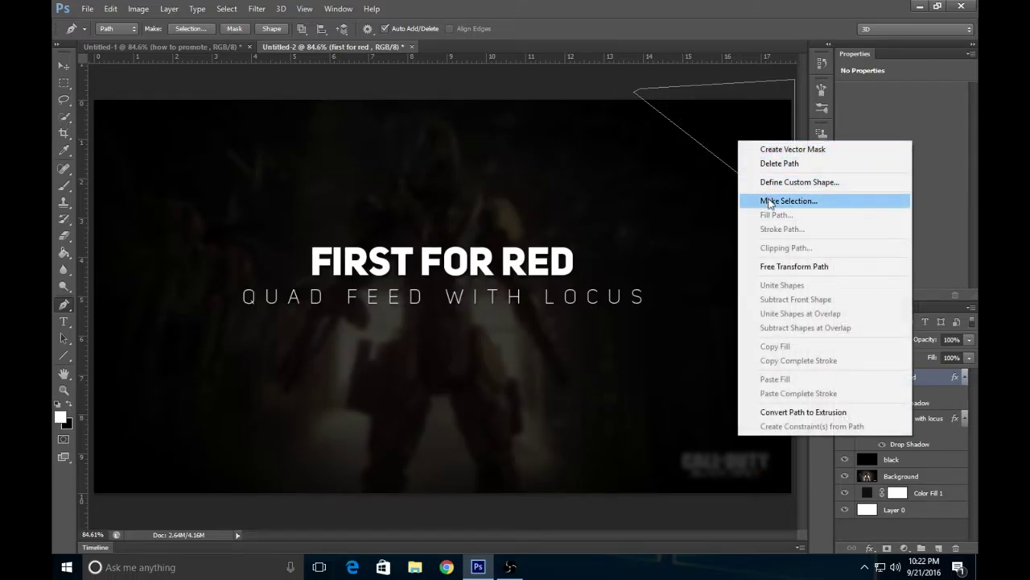
{"action": "left_click", "coordinate": [773, 200]}
{"action": "left_click", "coordinate": [583, 165]}
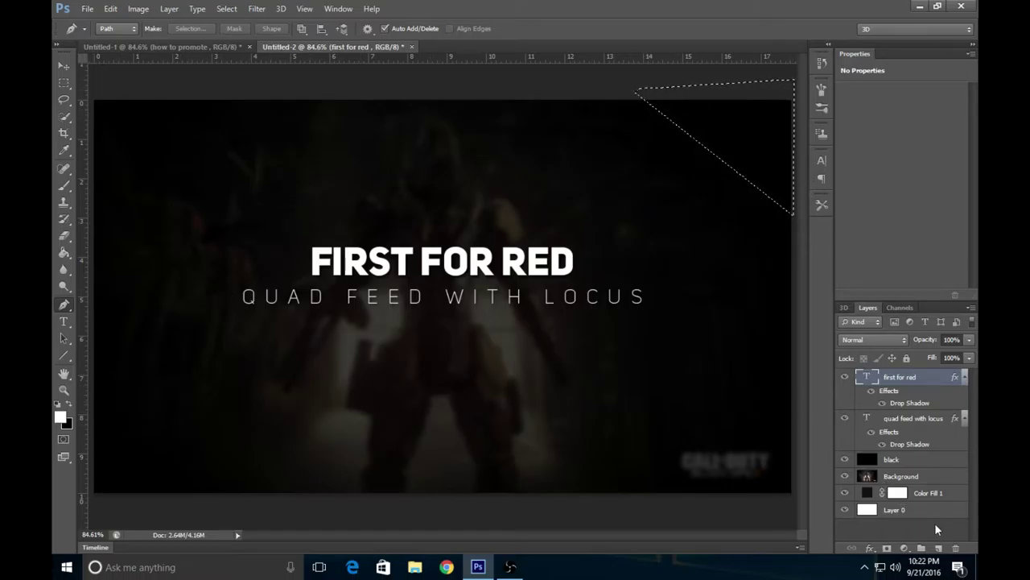
{"action": "left_click", "coordinate": [939, 548]}
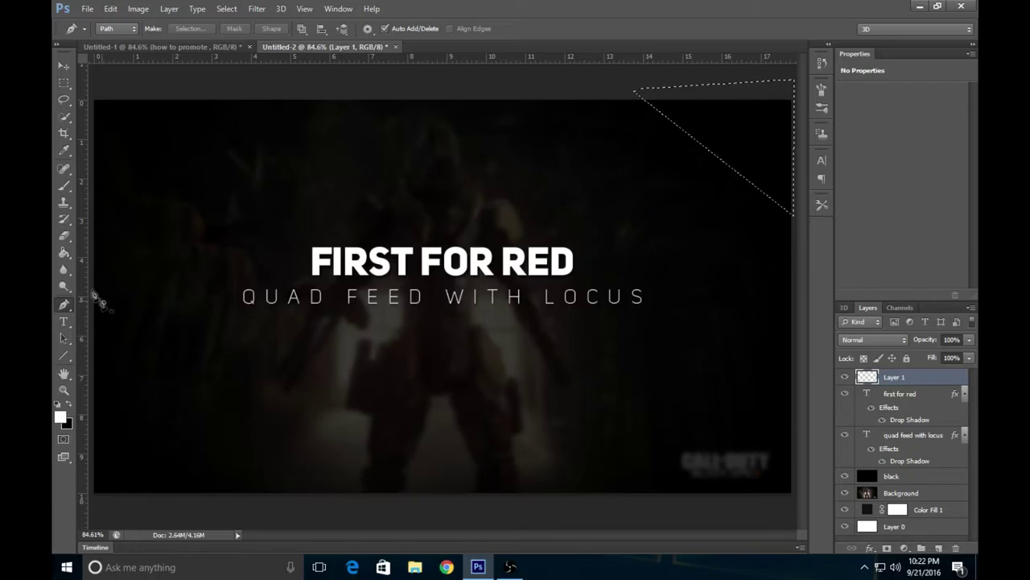
Paint Bucket the triangle selection white on Layer 1, then deselect
{"action": "left_click", "coordinate": [64, 253]}
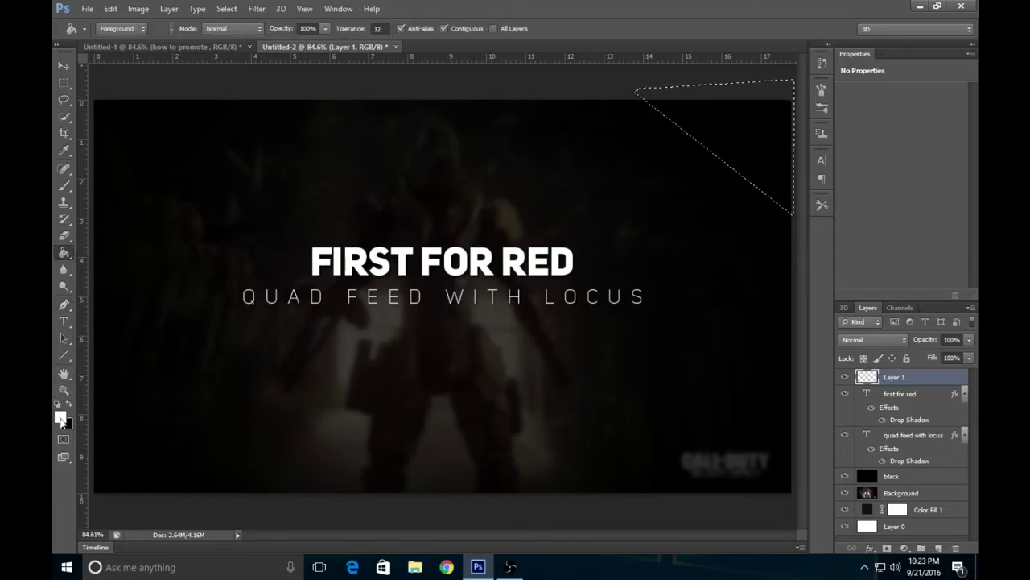
{"action": "left_click", "coordinate": [738, 159]}
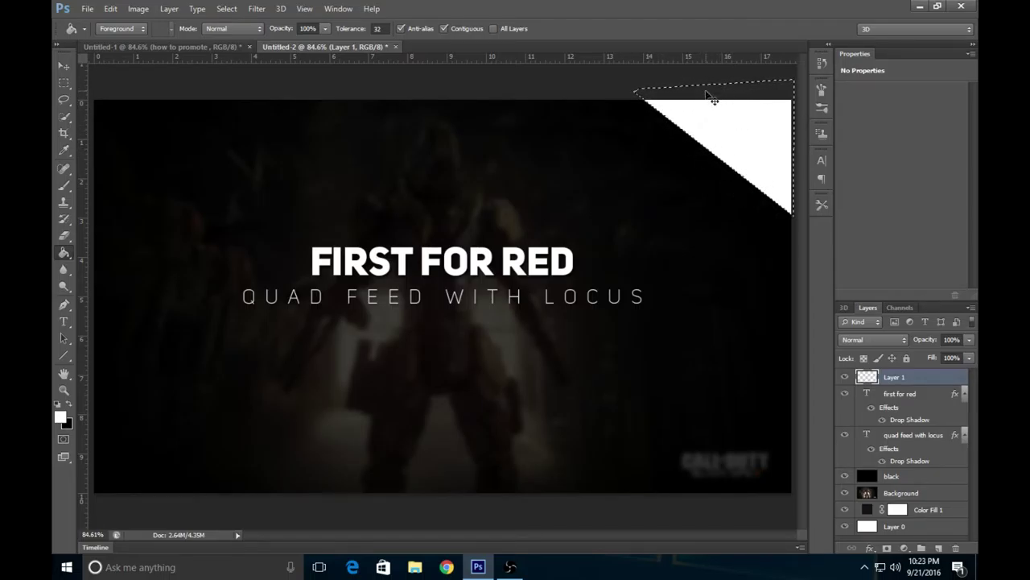
{"action": "key", "text": "ctrl+d"}
Add a Drop Shadow layer style to the white triangle on Layer 1
{"action": "double_click", "coordinate": [870, 394]}
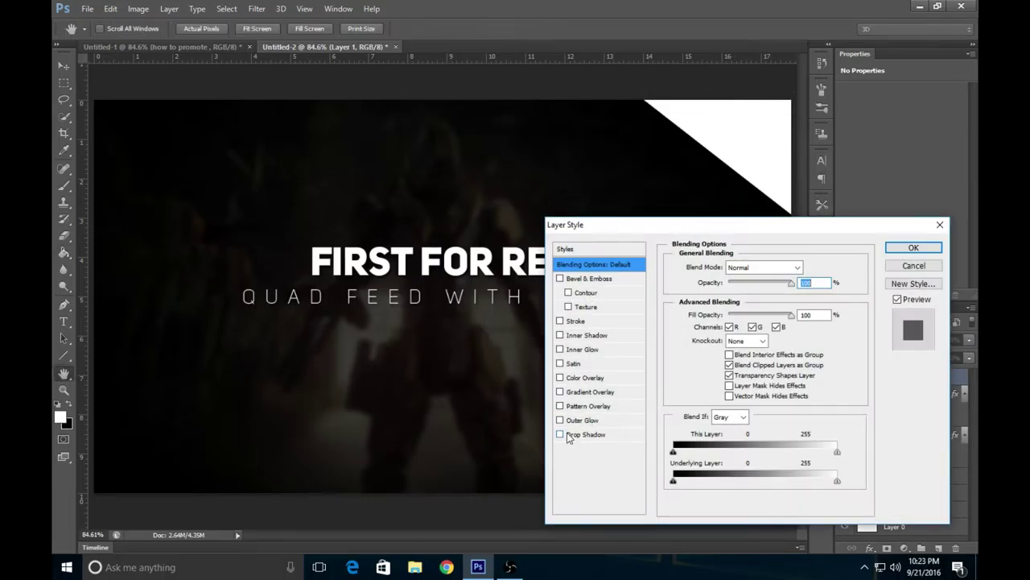
{"action": "left_click", "coordinate": [914, 247]}
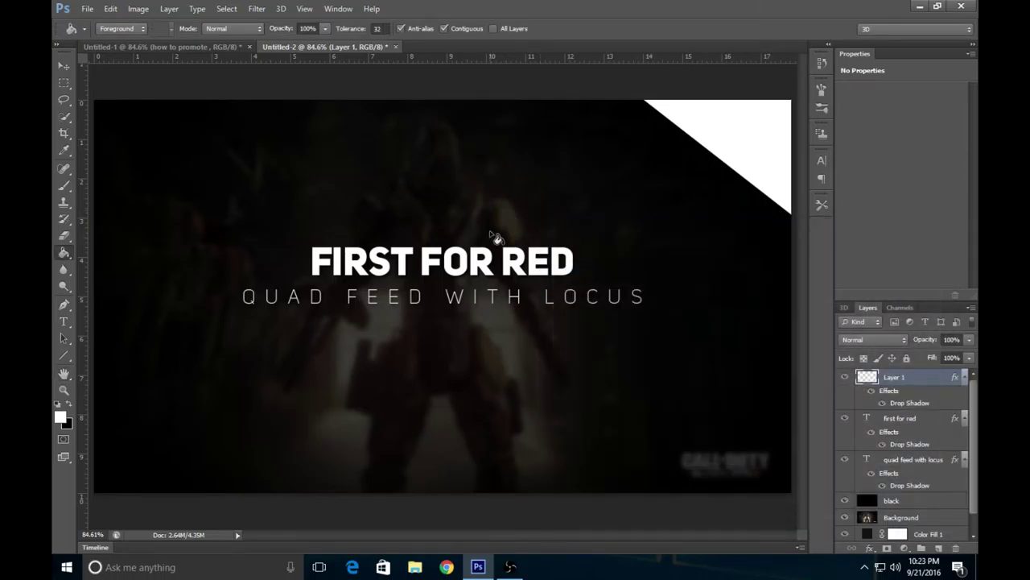
{"action": "left_click", "coordinate": [64, 321]}
Type a lowercase 'k' on the canvas in the Terminal font
{"action": "left_click", "coordinate": [188, 30]}
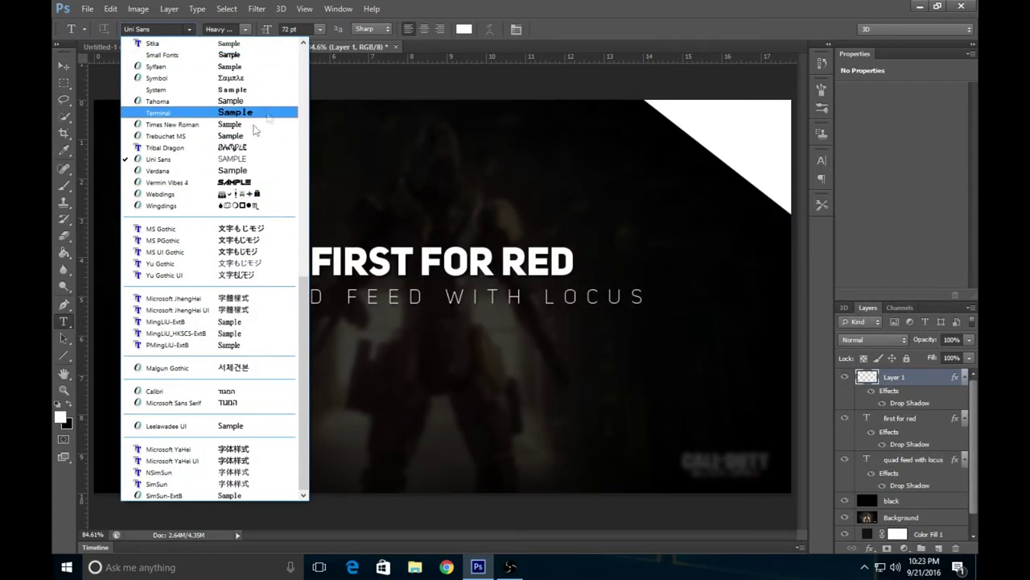
{"action": "scroll", "coordinate": [233, 193], "scroll_direction": "down", "scroll_amount": 5}
{"action": "left_click", "coordinate": [232, 183]}
{"action": "left_click", "coordinate": [530, 178]}
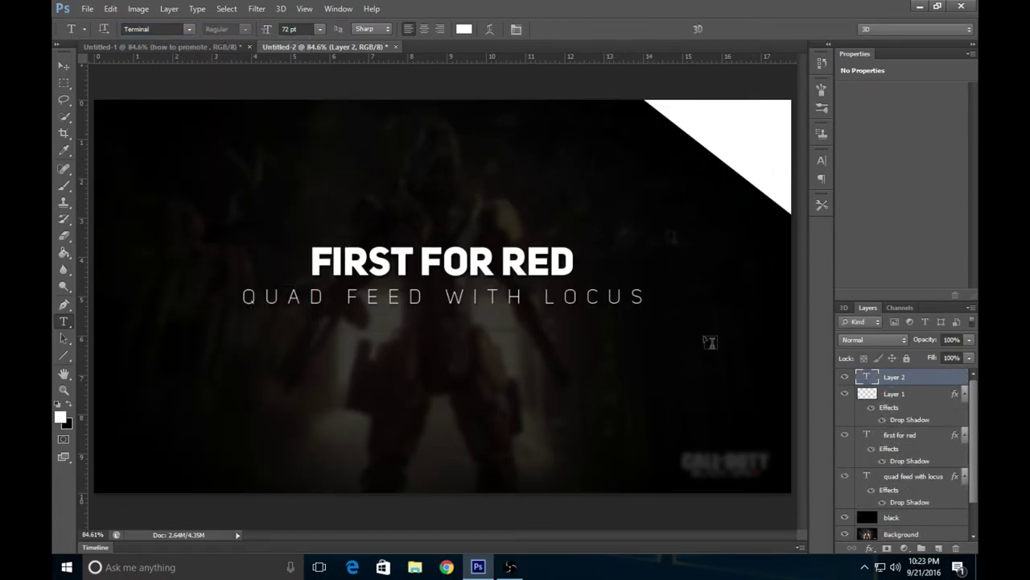
{"action": "left_click", "coordinate": [542, 229]}
{"action": "type", "text": "k"}
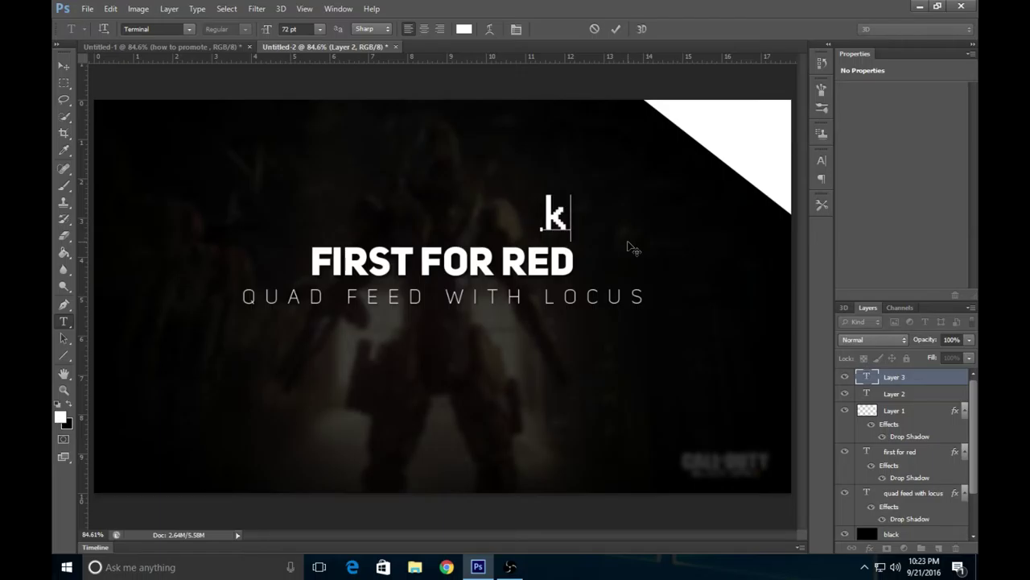
{"action": "left_click", "coordinate": [617, 28]}
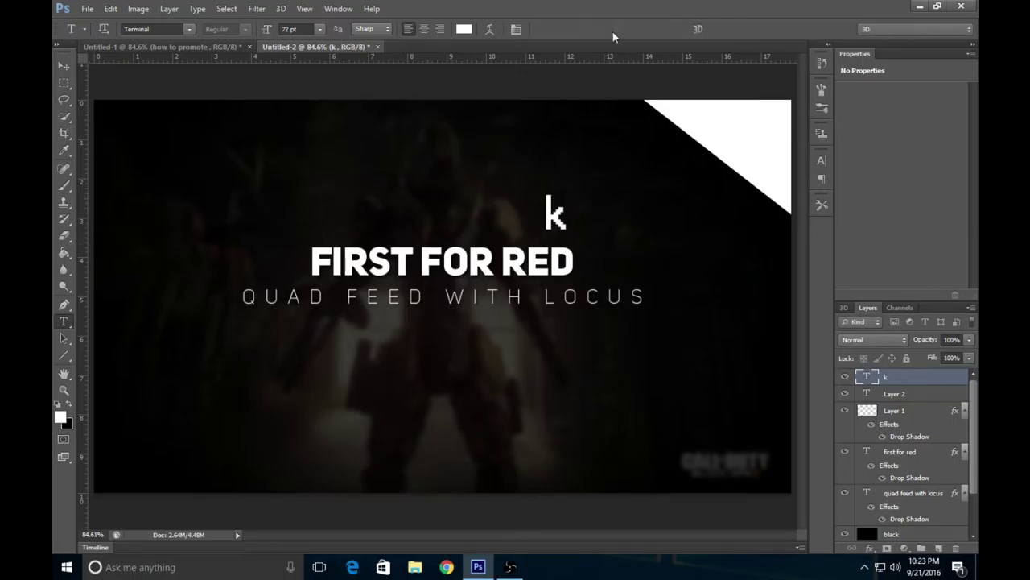
Make the 'k' black and move it into the white corner triangle
{"action": "double_click", "coordinate": [875, 377]}
{"action": "left_click", "coordinate": [464, 29]}
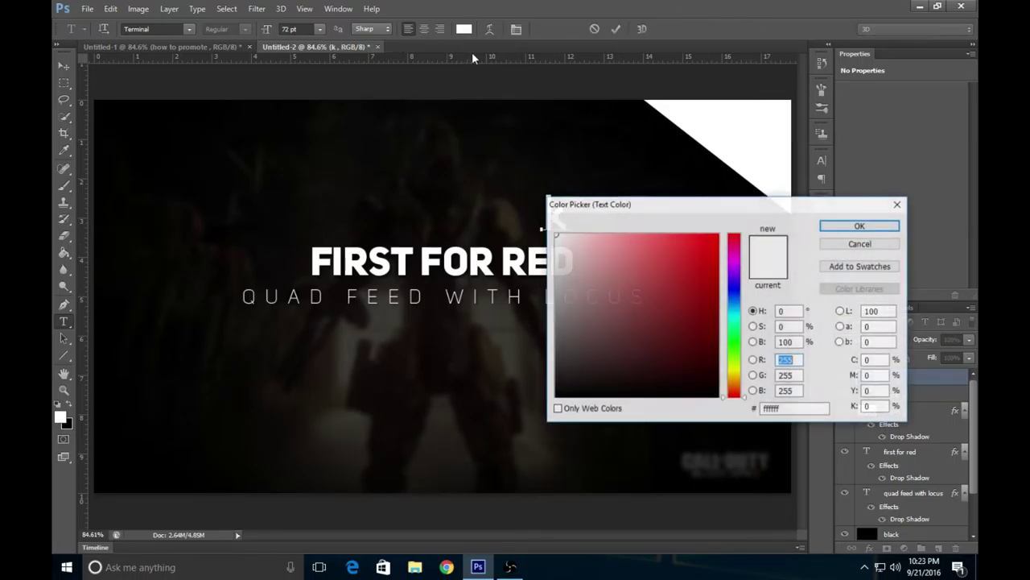
{"action": "left_click", "coordinate": [555, 396]}
{"action": "left_click", "coordinate": [860, 226]}
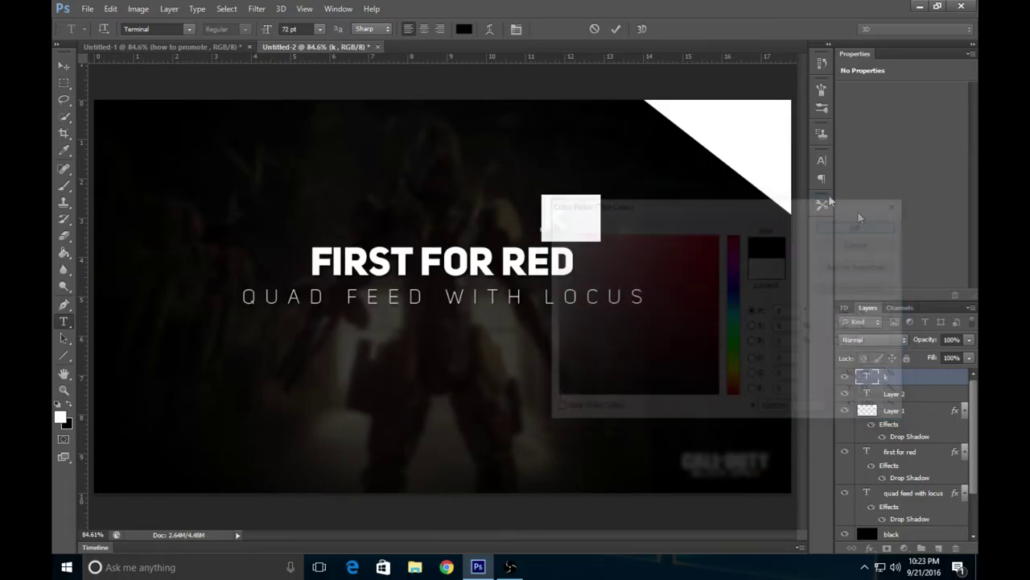
{"action": "left_click", "coordinate": [616, 28]}
{"action": "left_click", "coordinate": [69, 64]}
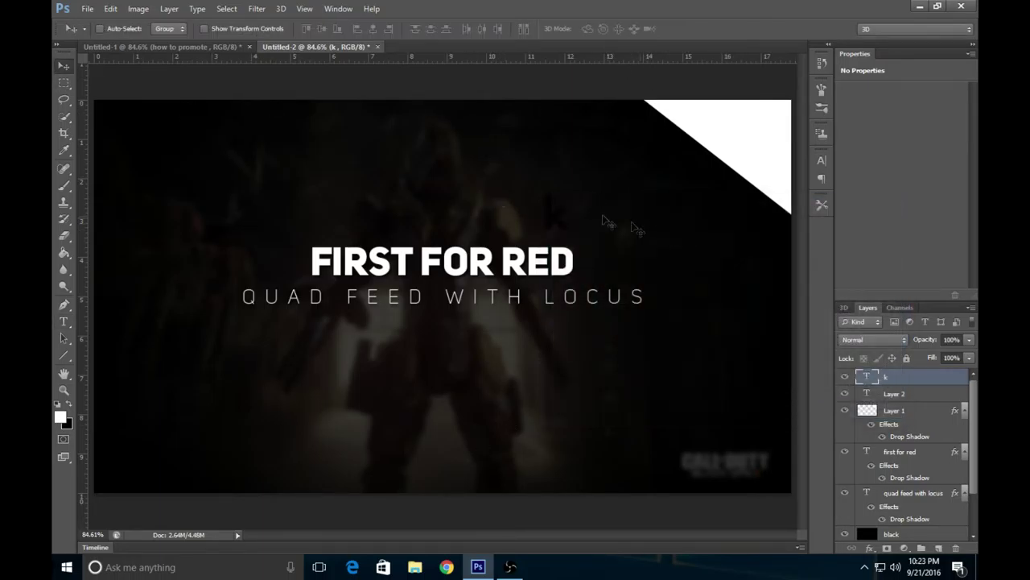
{"action": "left_click_drag", "start_coordinate": [609, 223], "coordinate": [773, 132]}
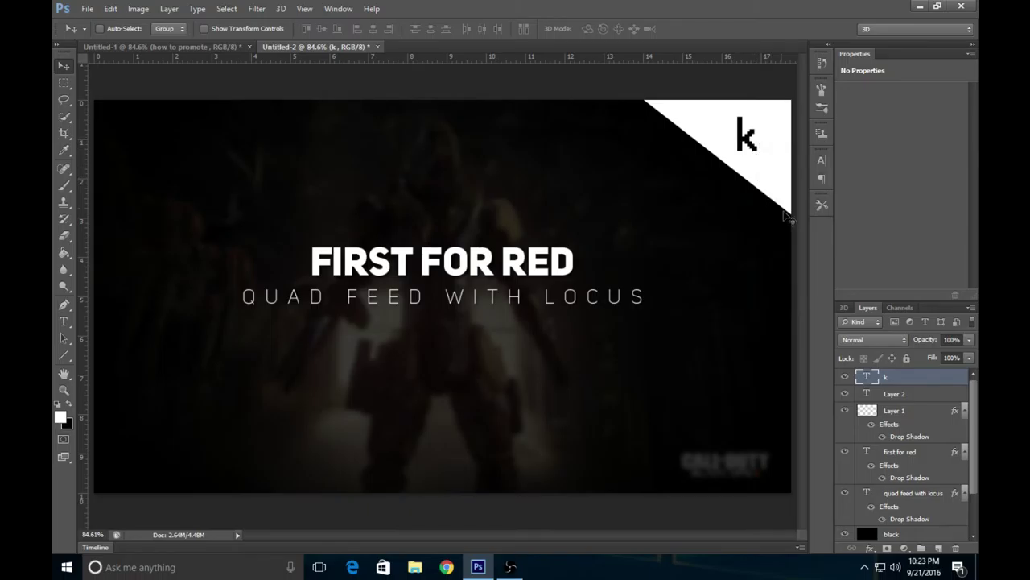
Delete the 'k' text layer, confirming with Yes
{"action": "right_click", "coordinate": [907, 379]}
{"action": "left_click", "coordinate": [733, 83]}
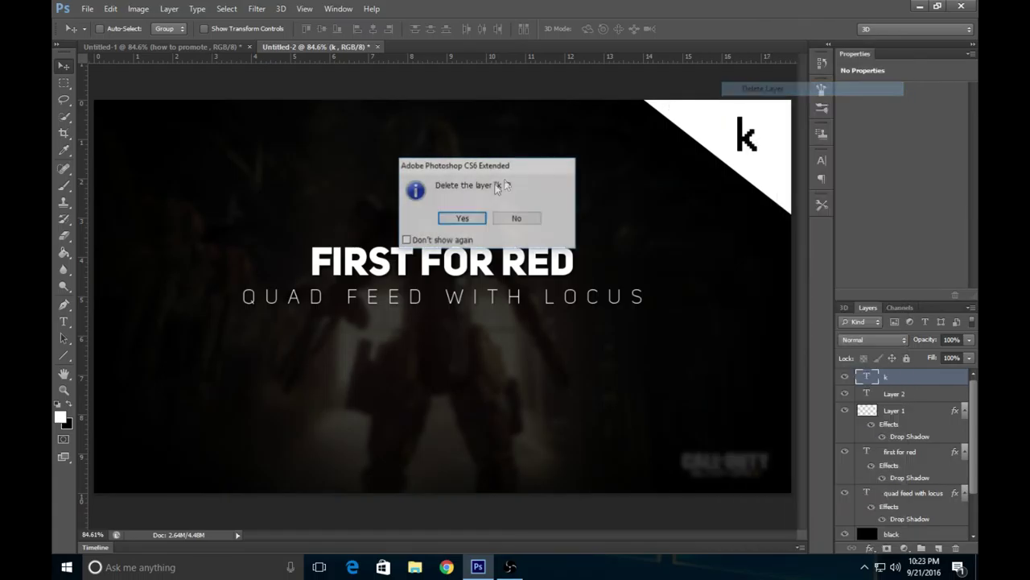
{"action": "left_click", "coordinate": [462, 219]}
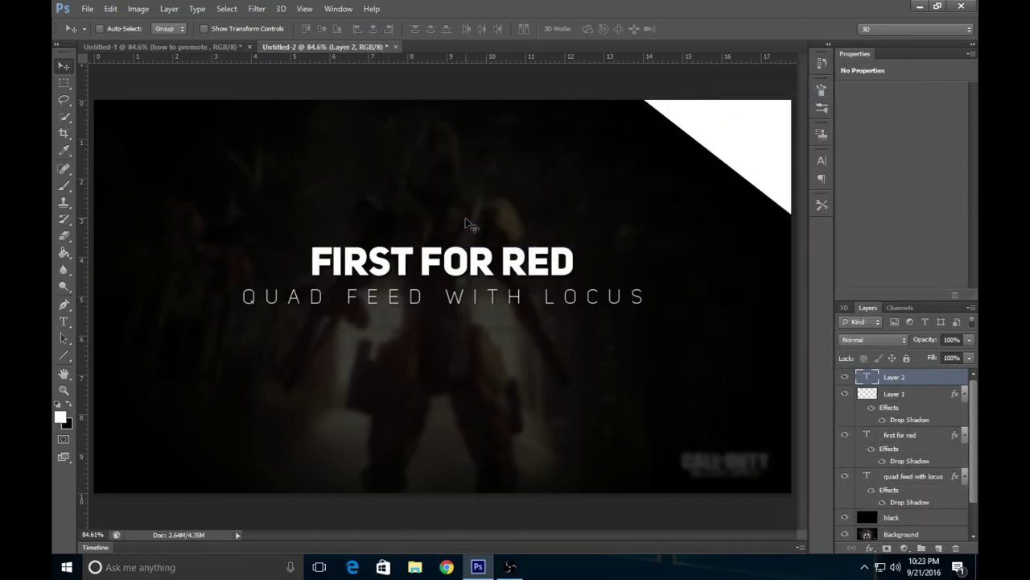